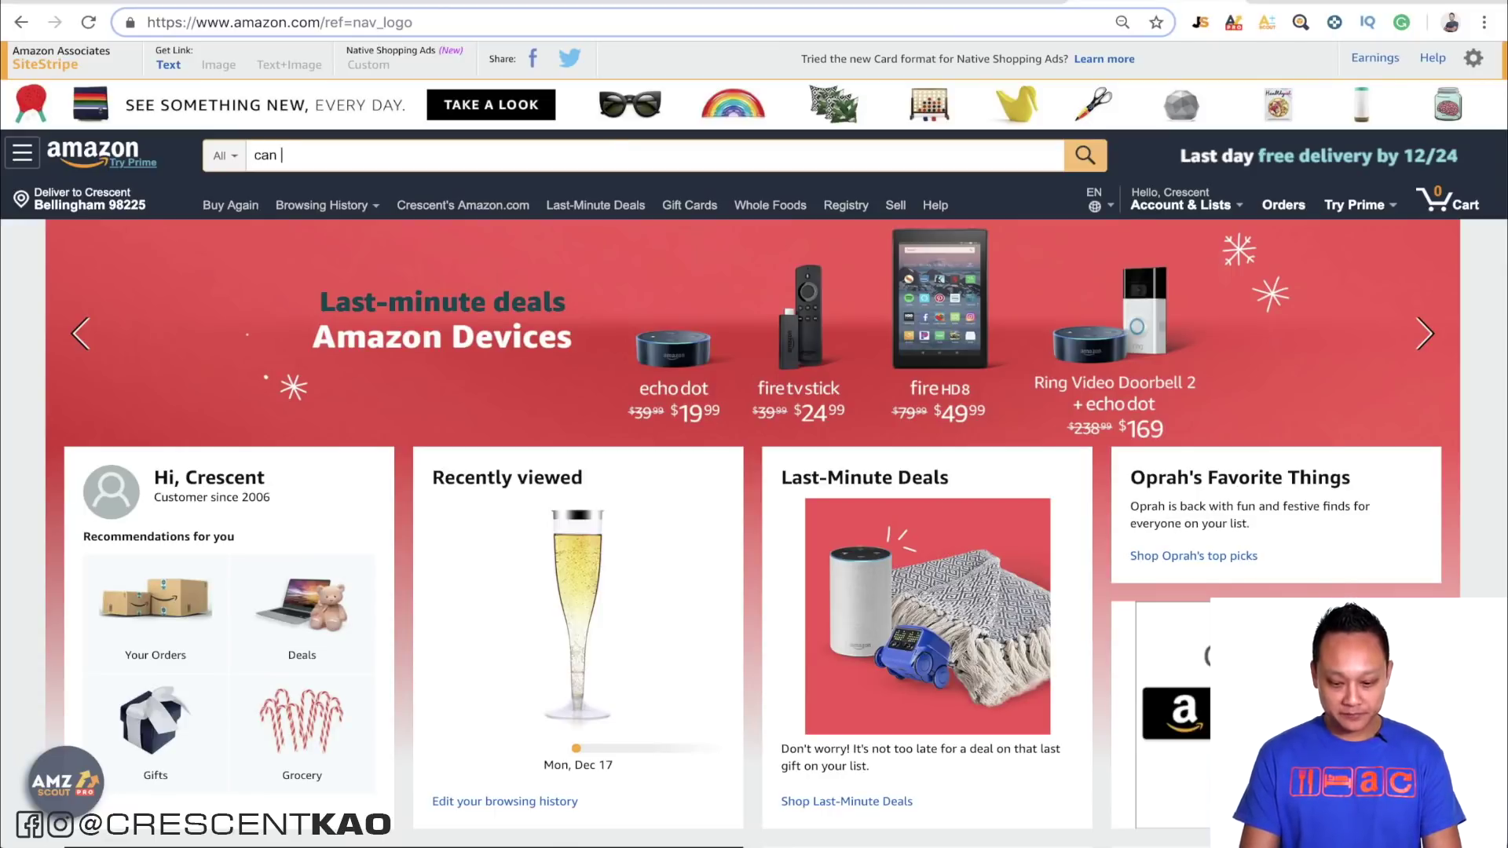
Search Amazon for 'can opener' and scroll through the results rated 5, Weak Niche
type("opener")
key("Return")
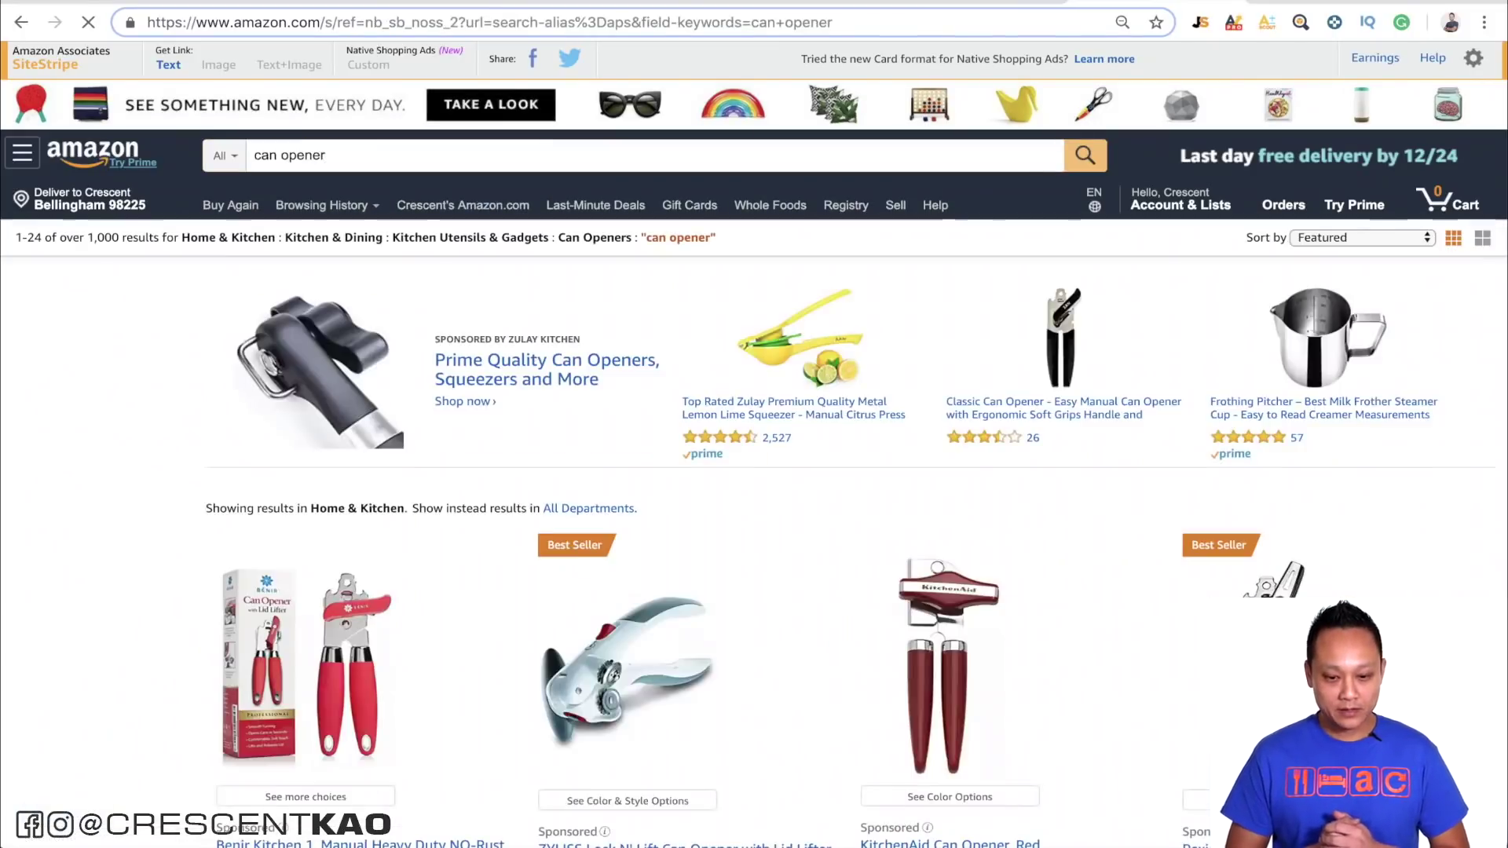
scroll(861, 442, "down", 15)
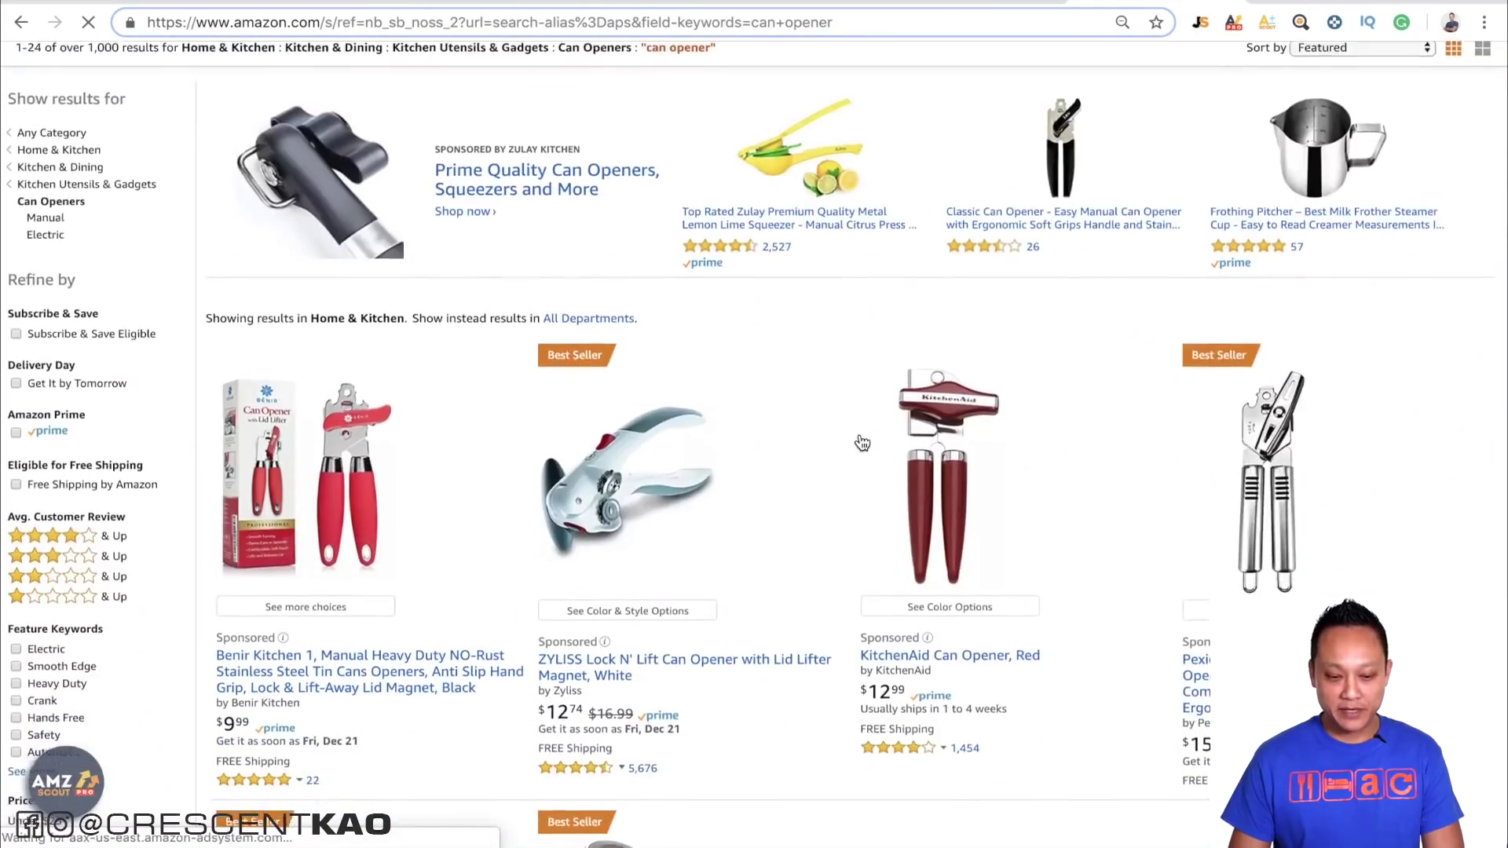
scroll(859, 436, "up", 15)
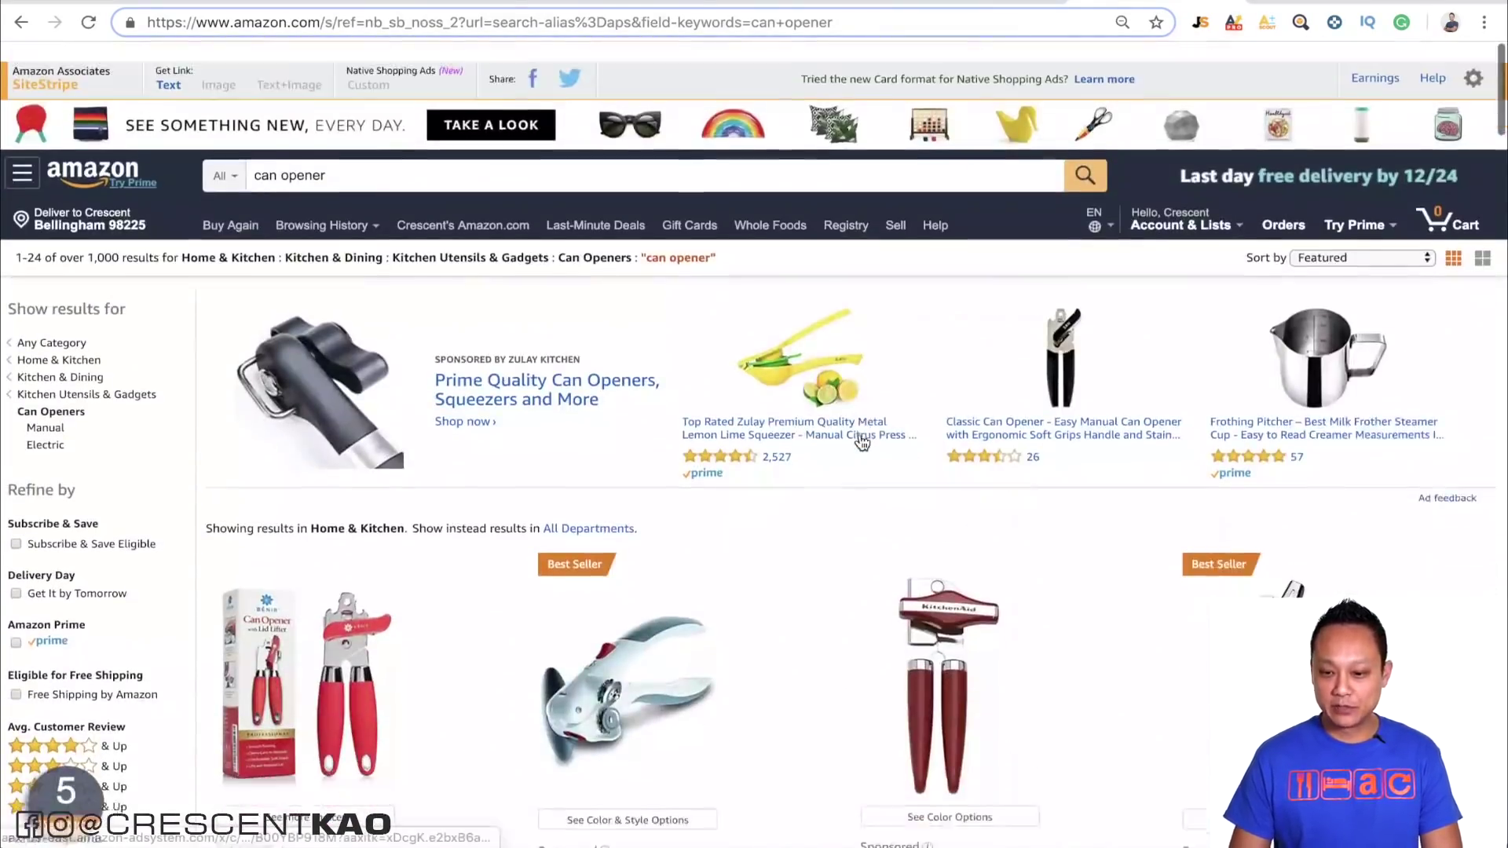
scroll(859, 436, "down", 12)
scroll(861, 442, "up", 12)
scroll(861, 442, "down", 1)
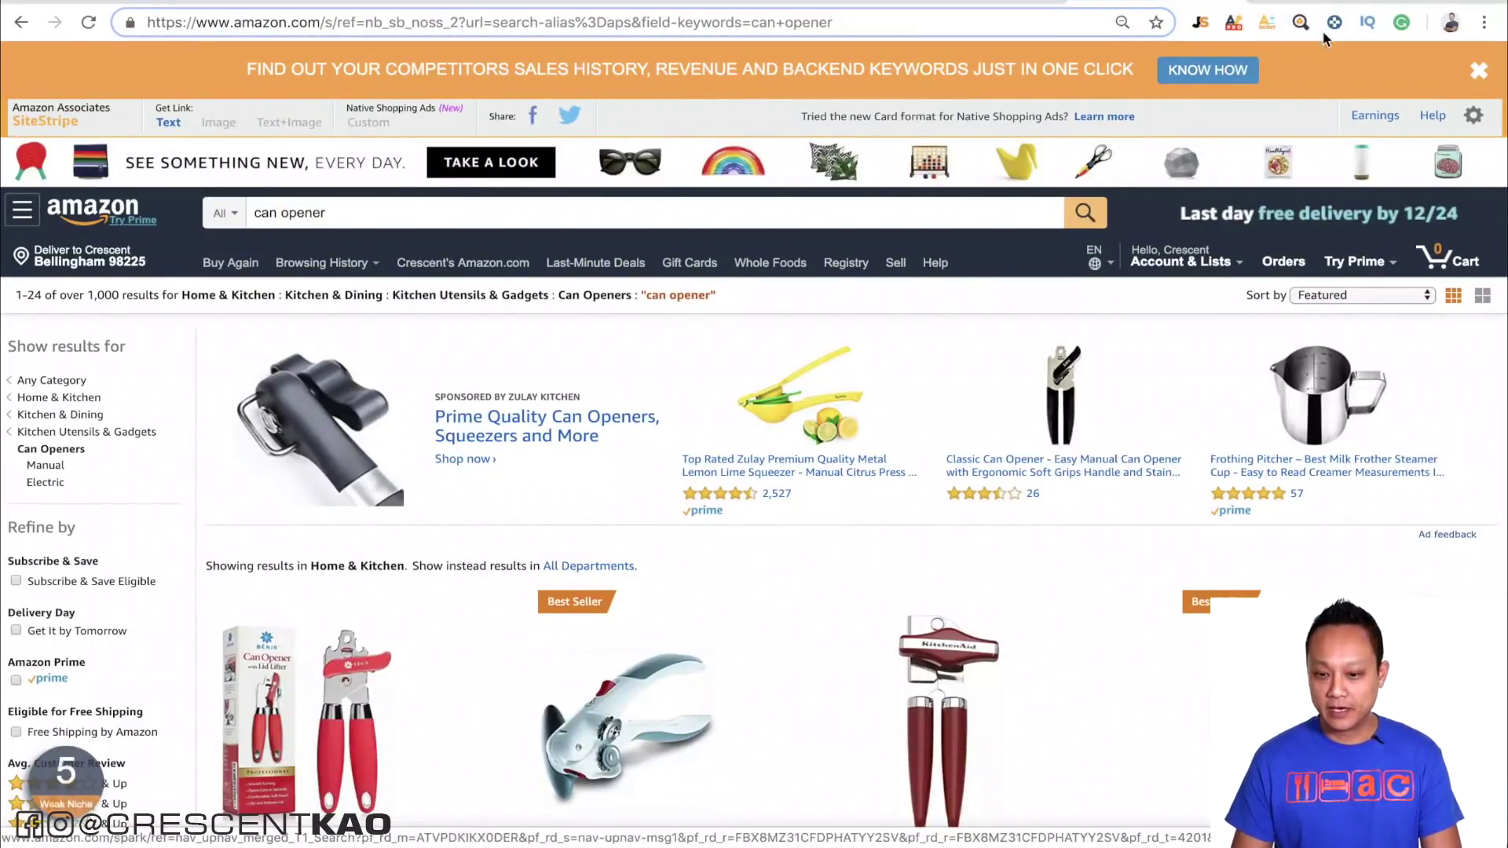
Open AMZScout Pro's table: 23 products, $22.54 average price, 66% net margin
left_click(1236, 23)
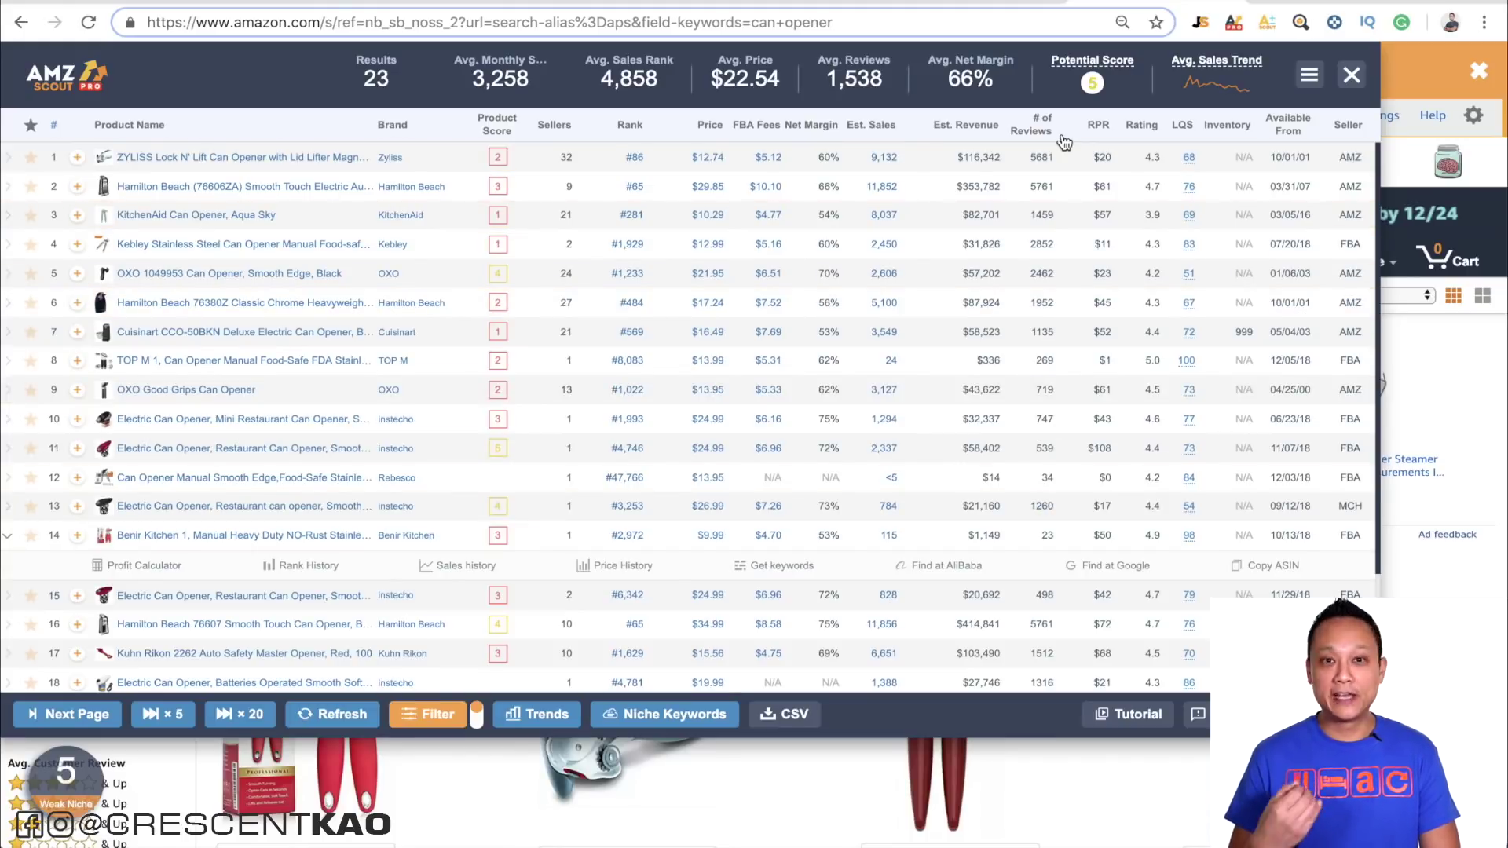
mouse_move(1064, 141)
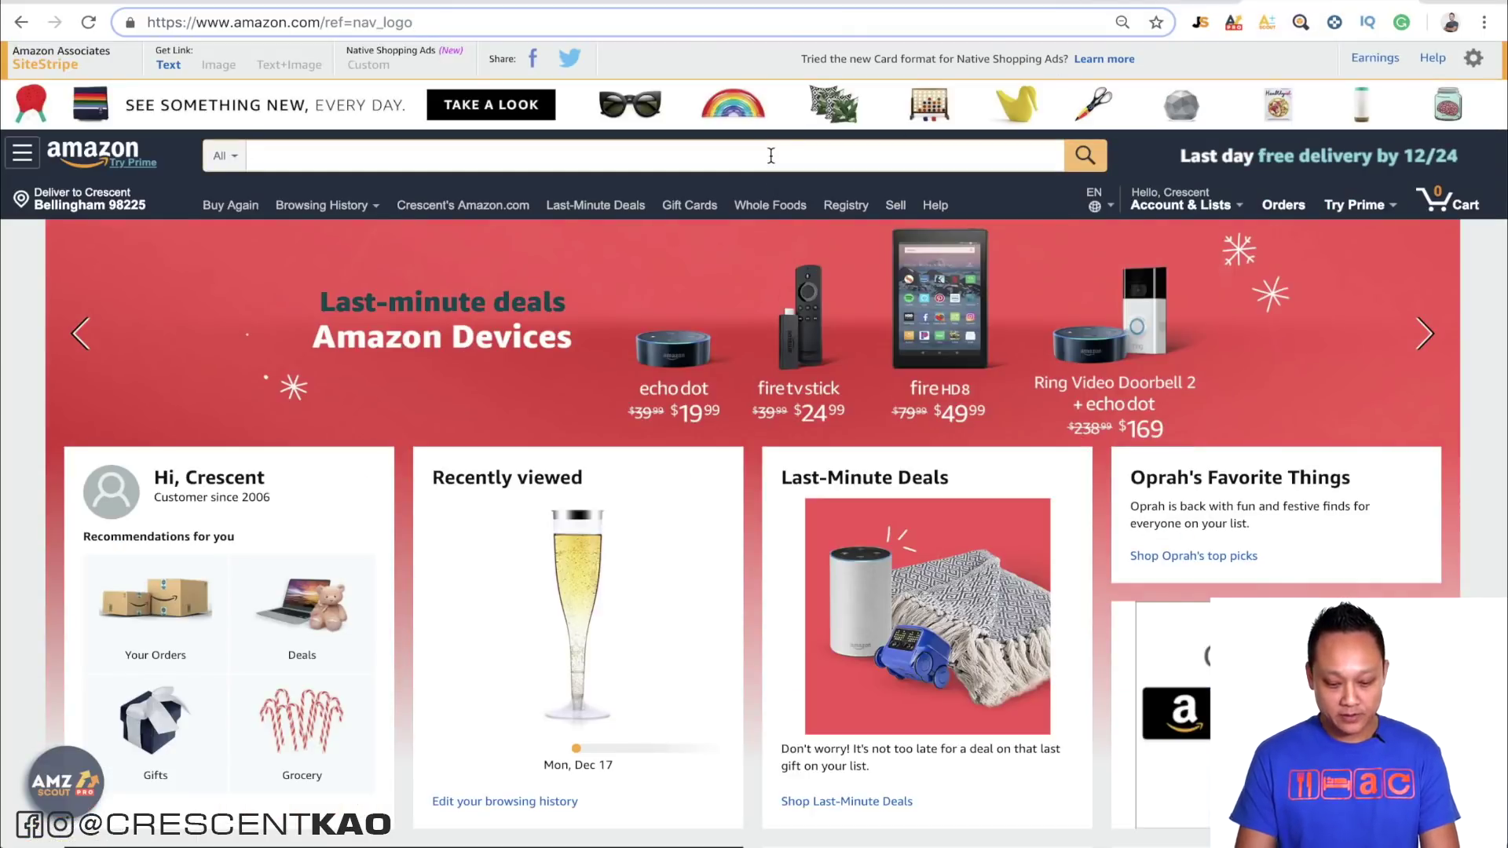
Search Amazon for 'stainless steel can opener' and scroll its 8,000+ results
type("ess steel ")
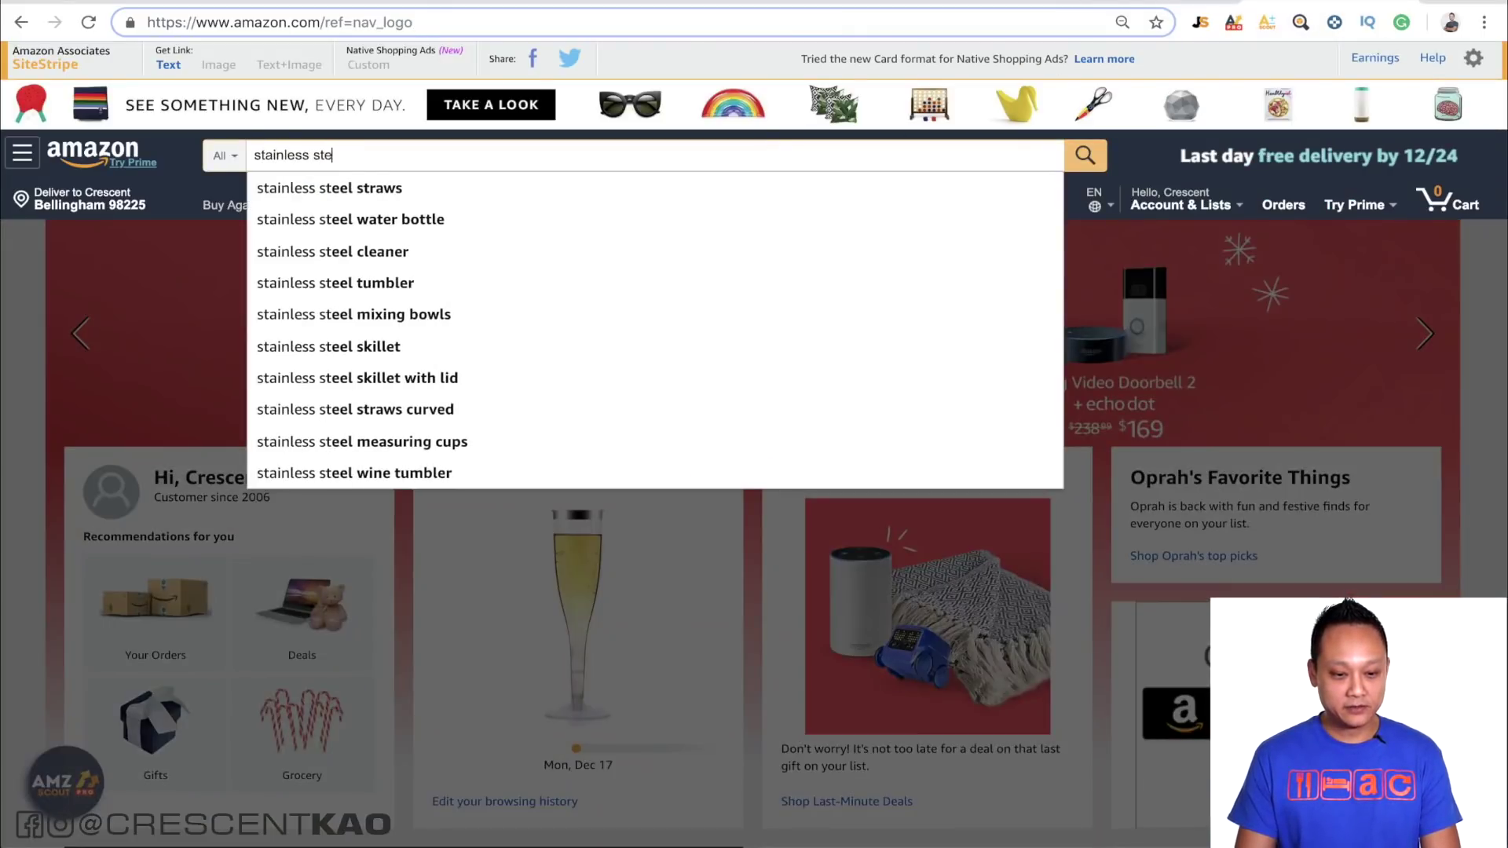
type("can opener")
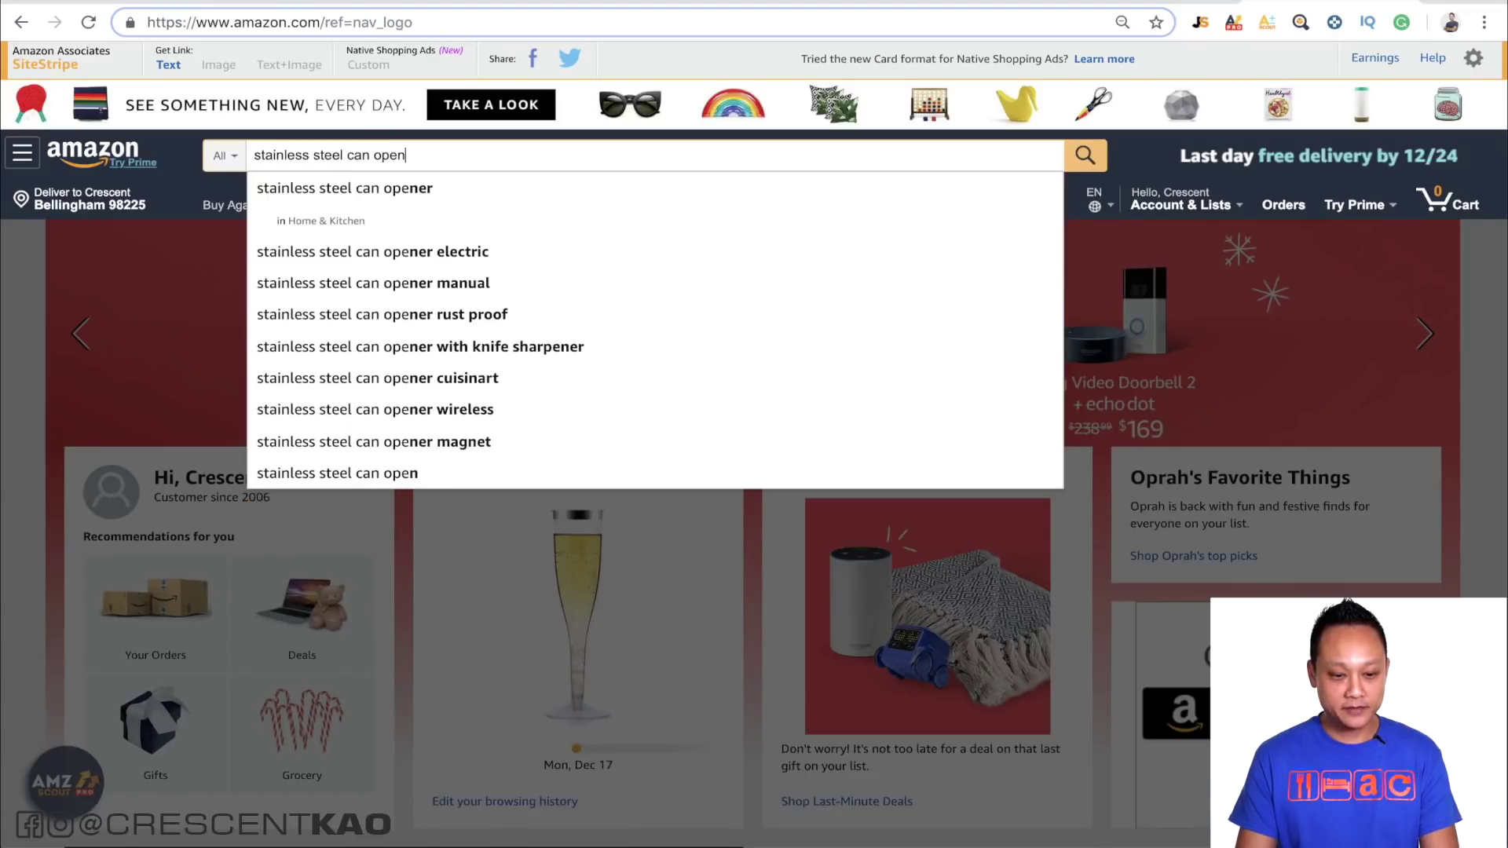
key("Return")
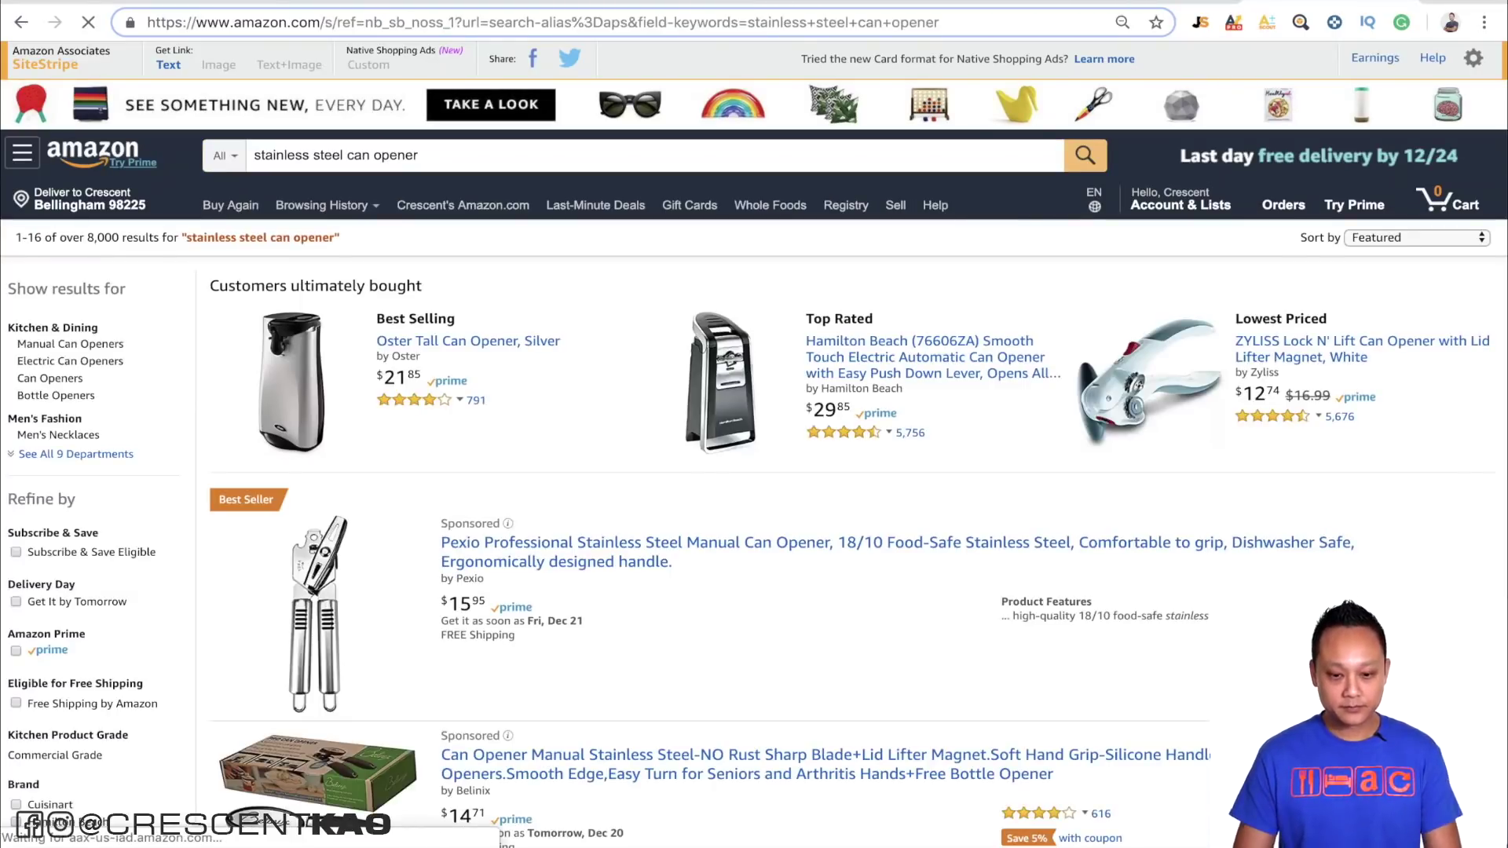
scroll(720, 464, "down", 6)
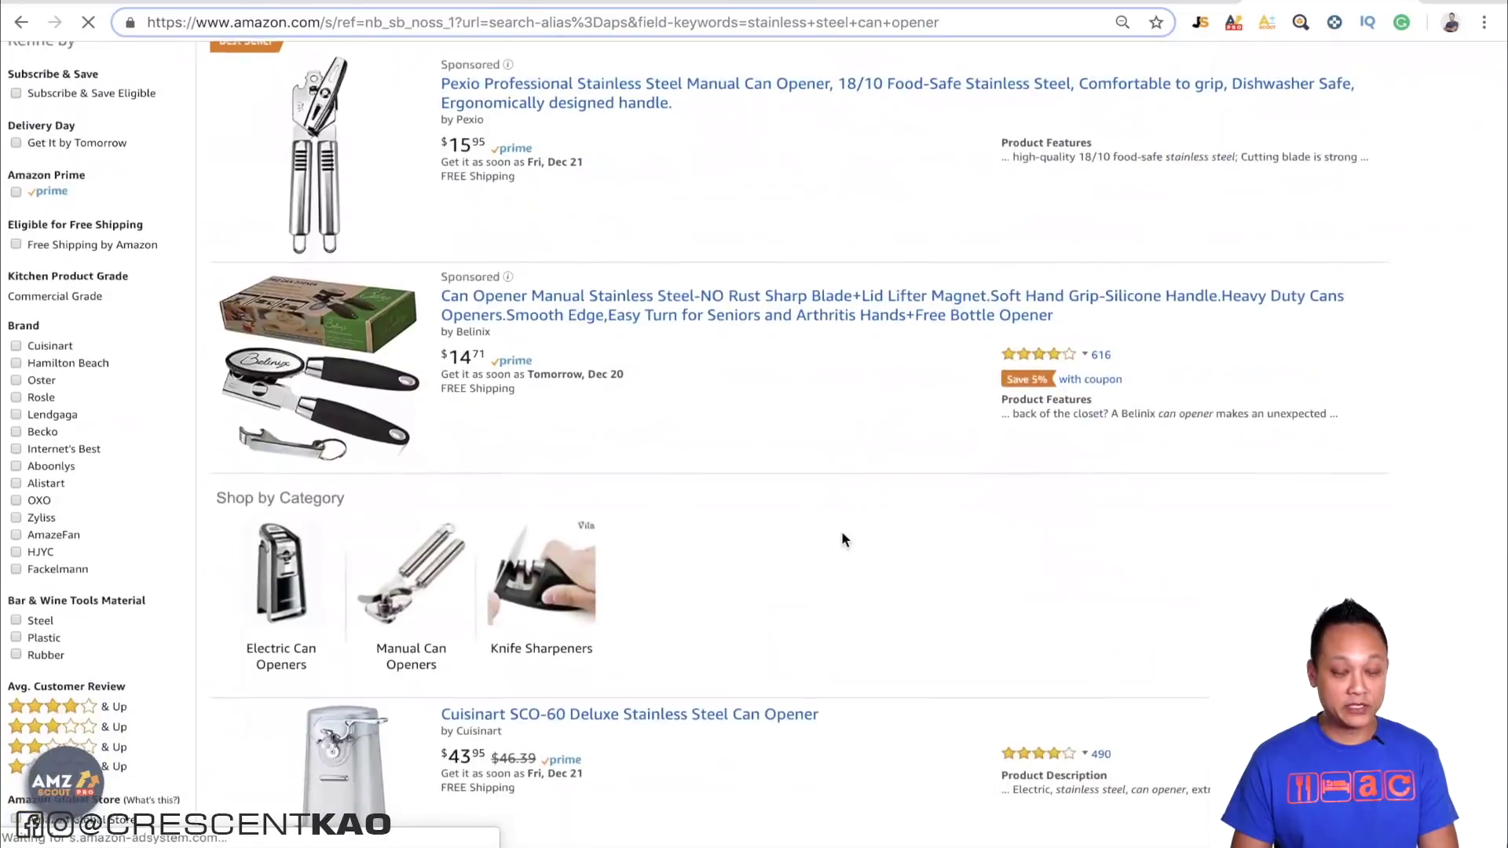
scroll(842, 539, "down", 11)
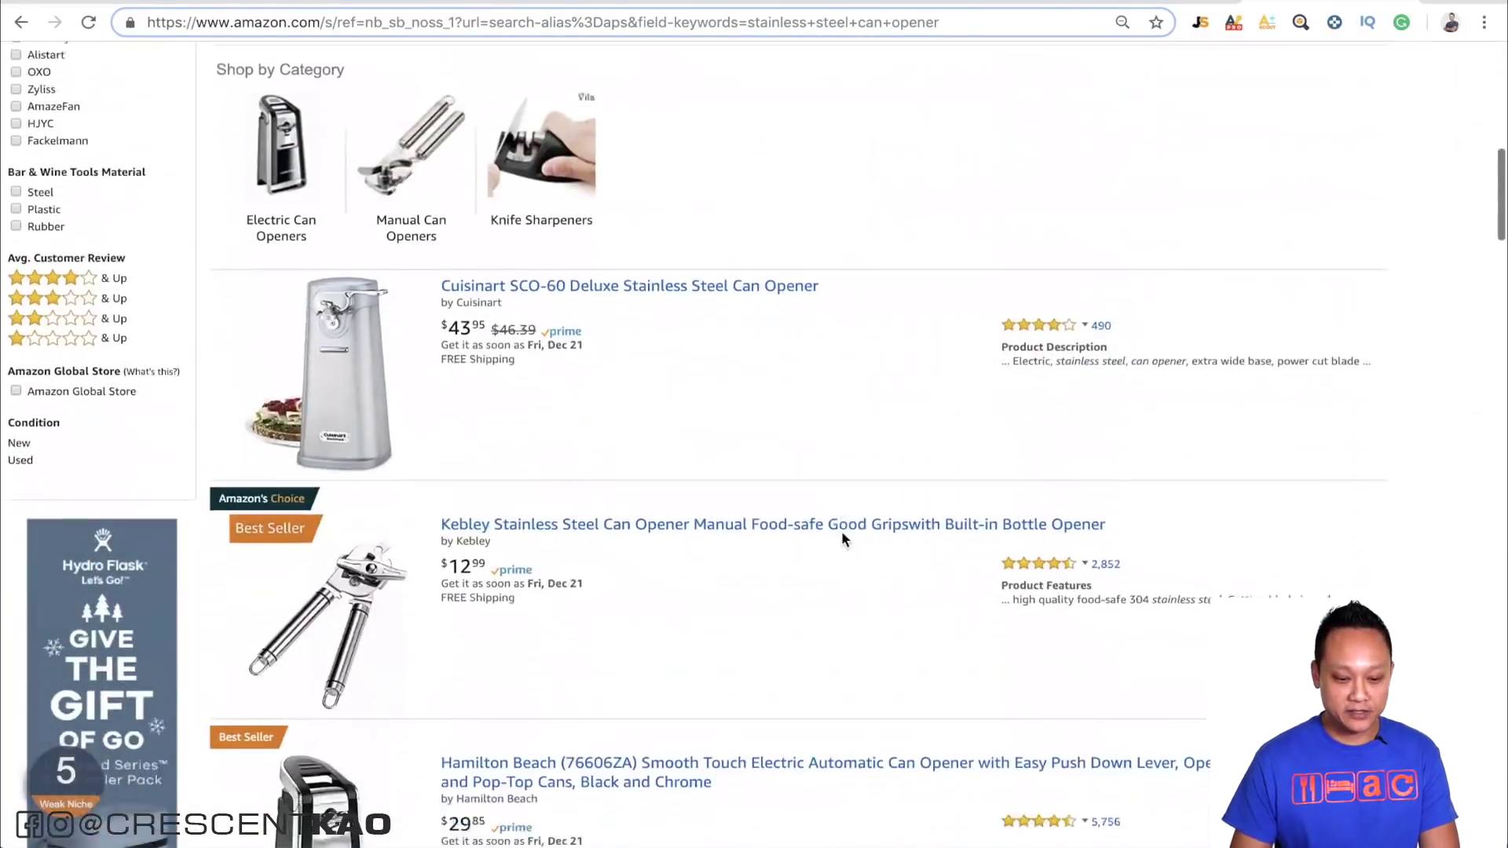
scroll(843, 539, "up", 14)
scroll(841, 539, "up", 4)
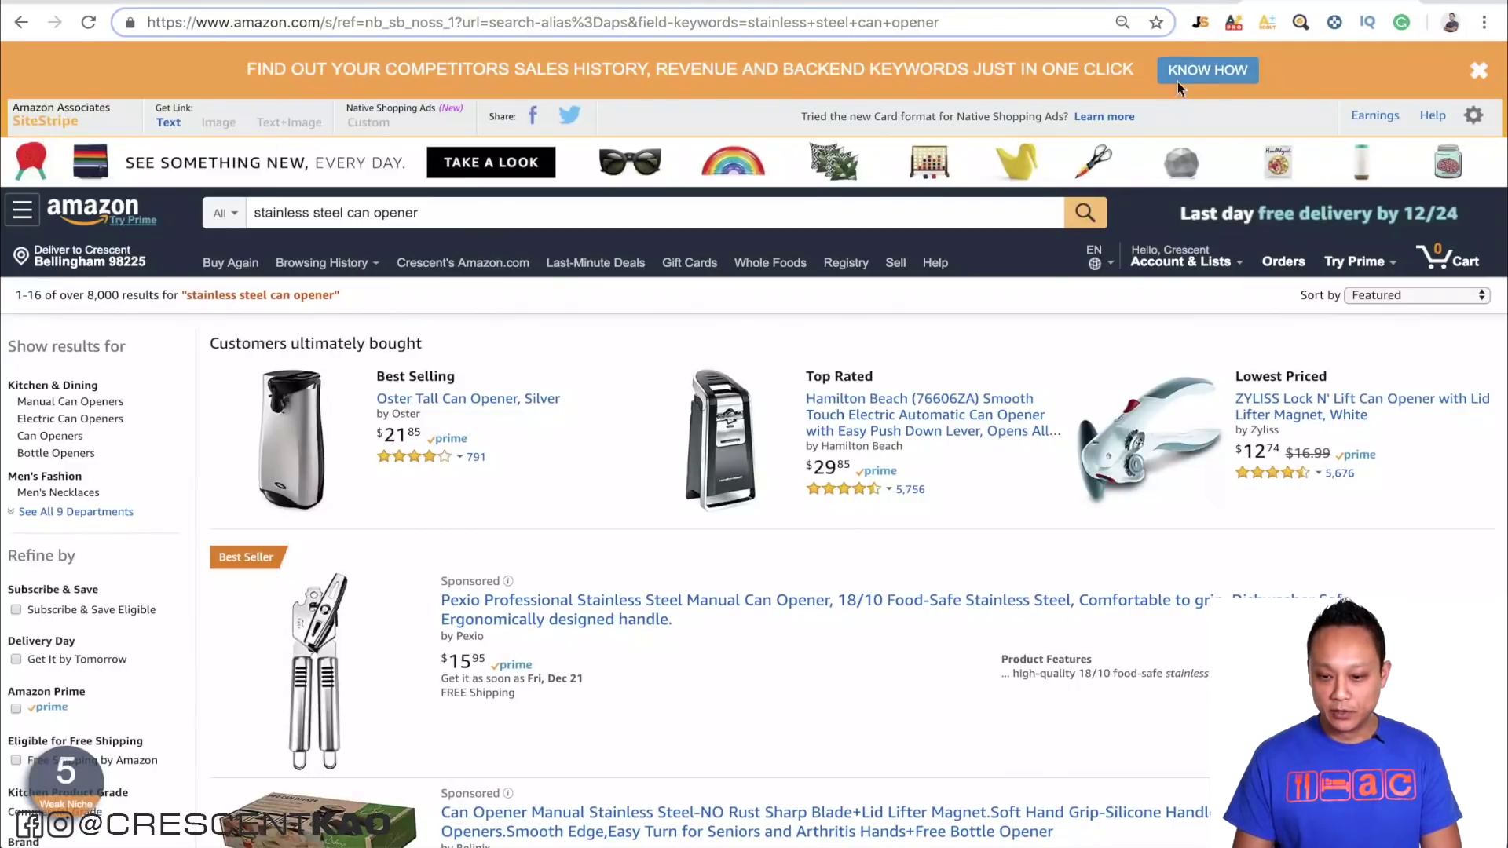
Open AMZScout Pro's product table showing Potential Score 5 across 23 can openers
left_click(1232, 26)
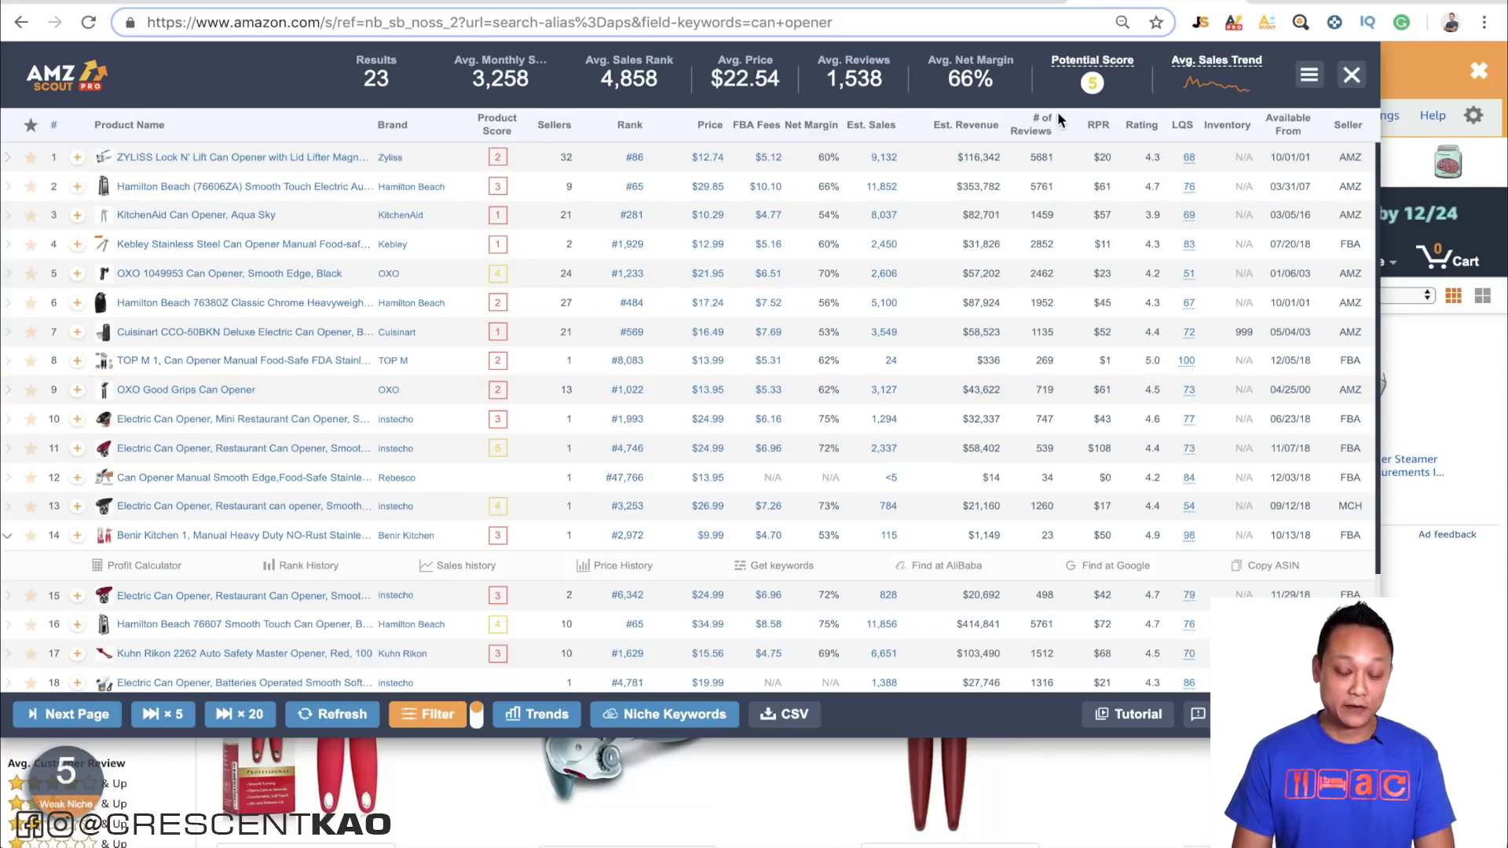
mouse_move(1061, 129)
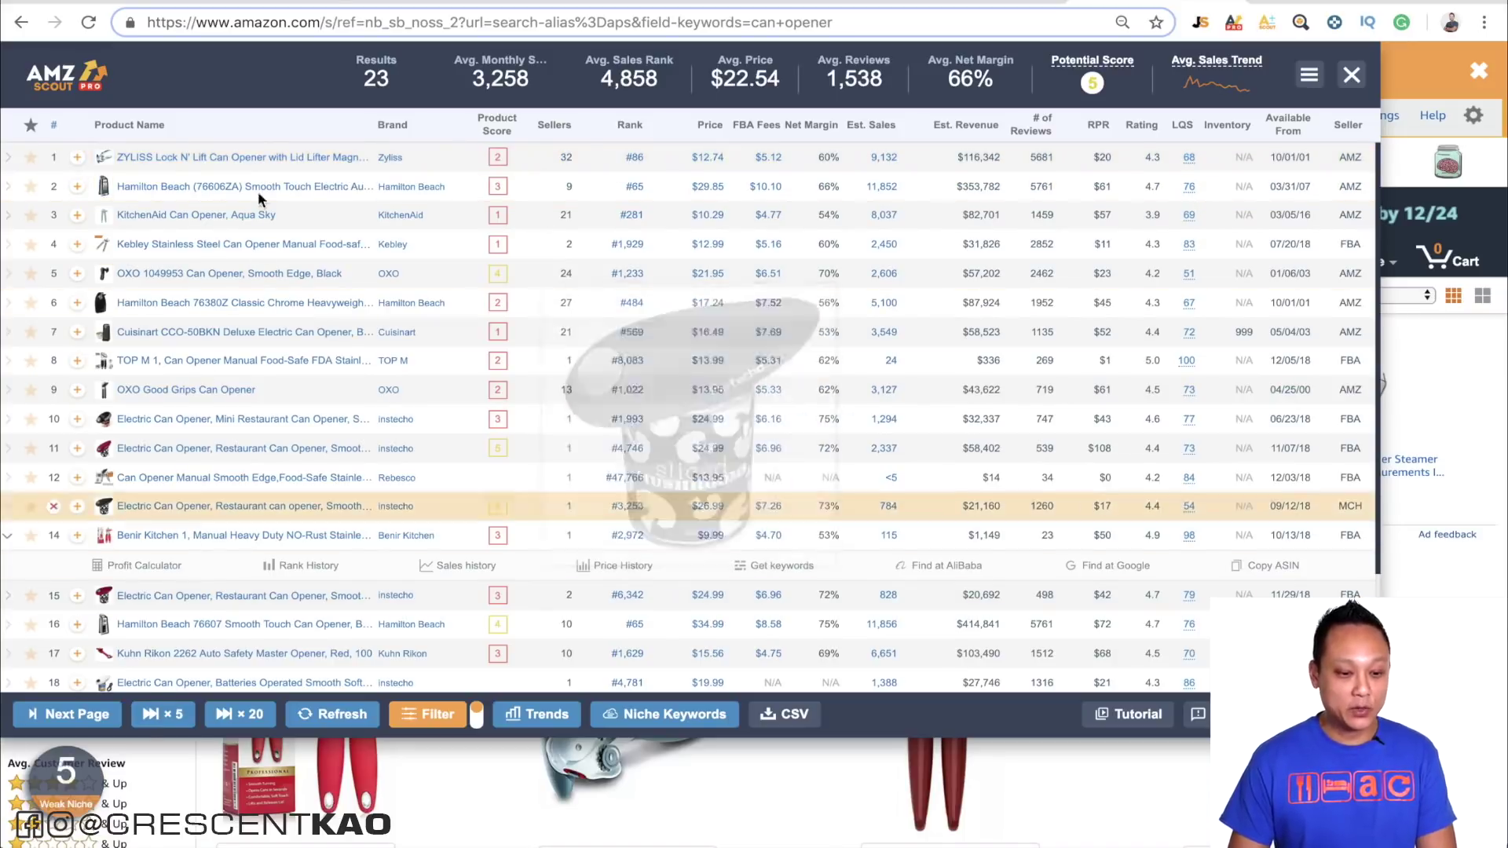
Close the AMZScout panel and scroll the Amazon results to the Expert Recommendations
left_click(1351, 79)
scroll(627, 534, "down", 7)
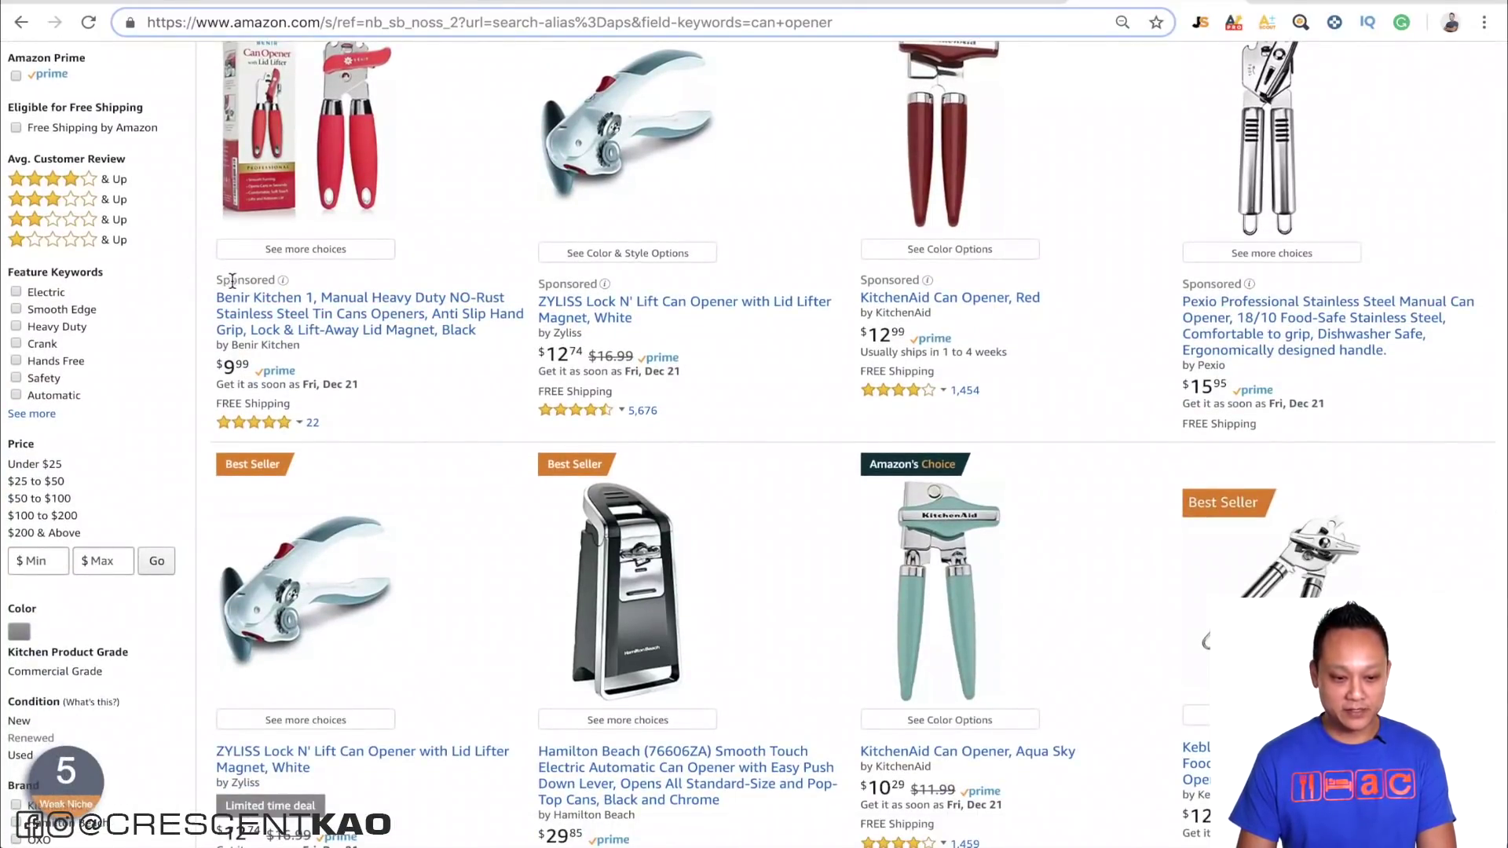
scroll(774, 432, "down", 3)
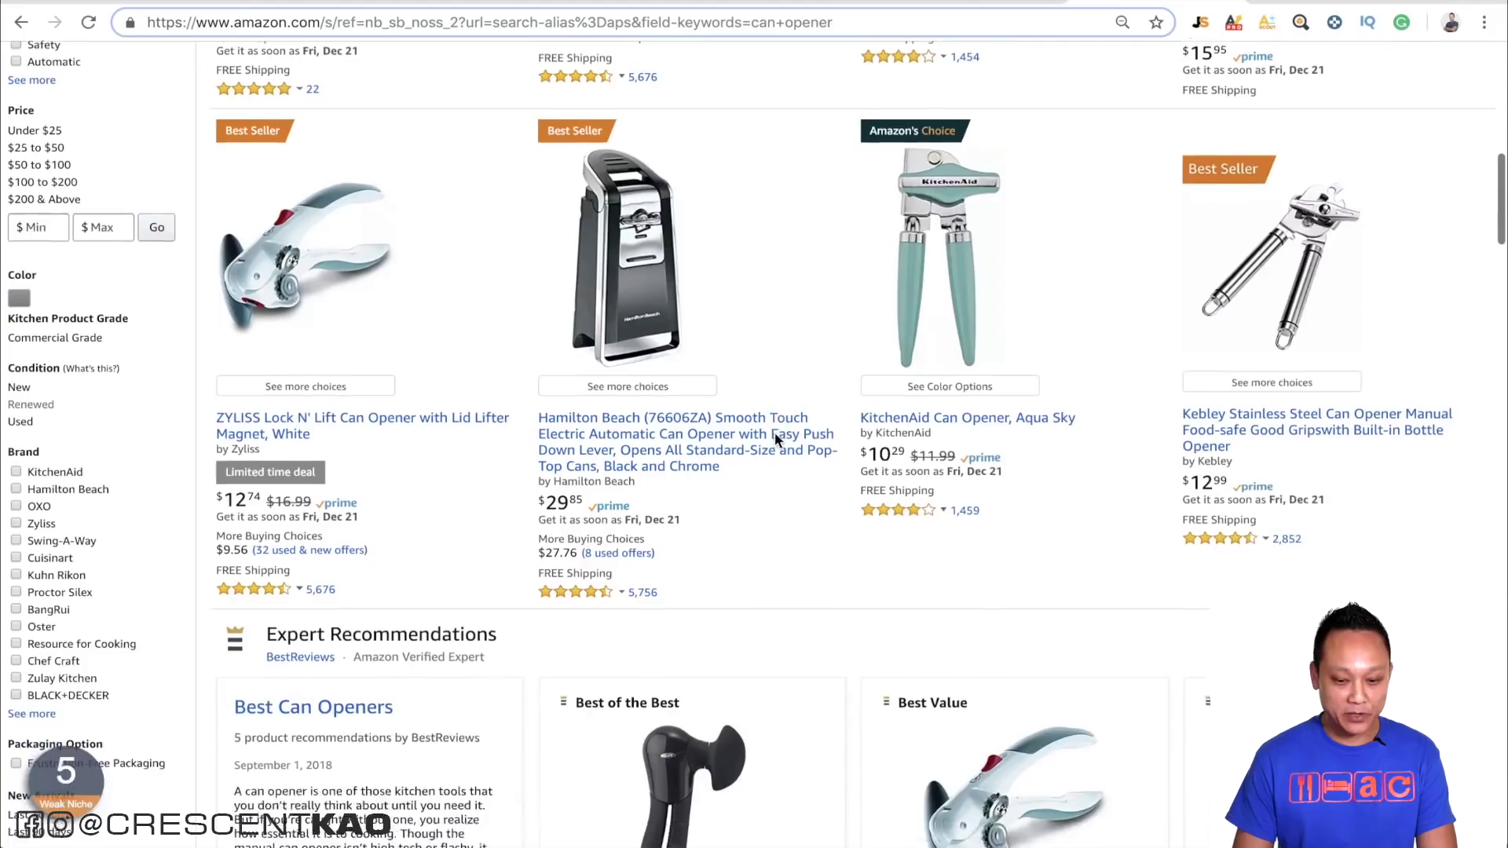
scroll(774, 432, "down", 3)
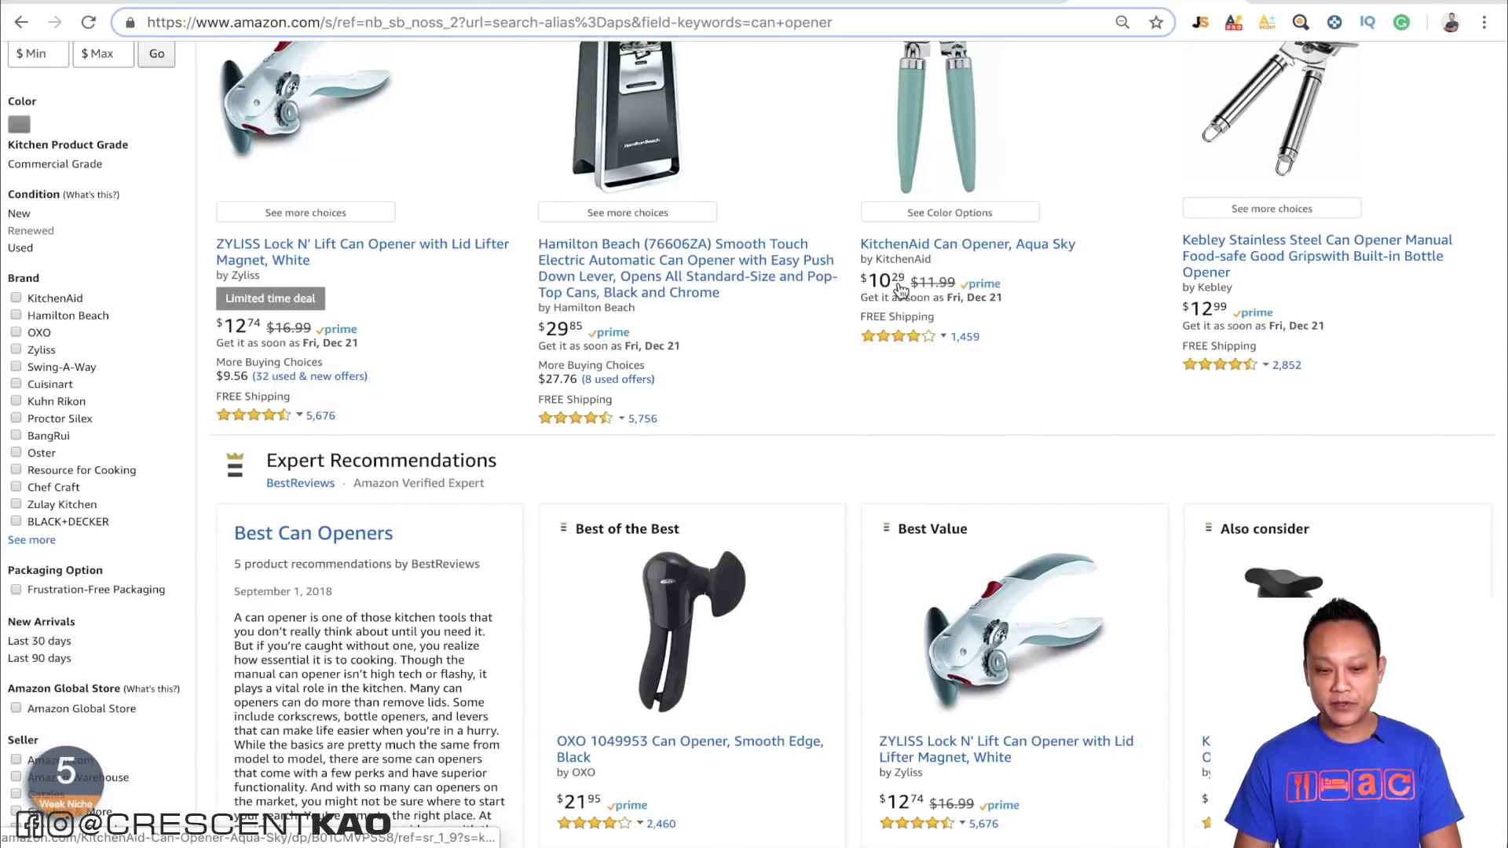
scroll(1157, 76, "up", 10)
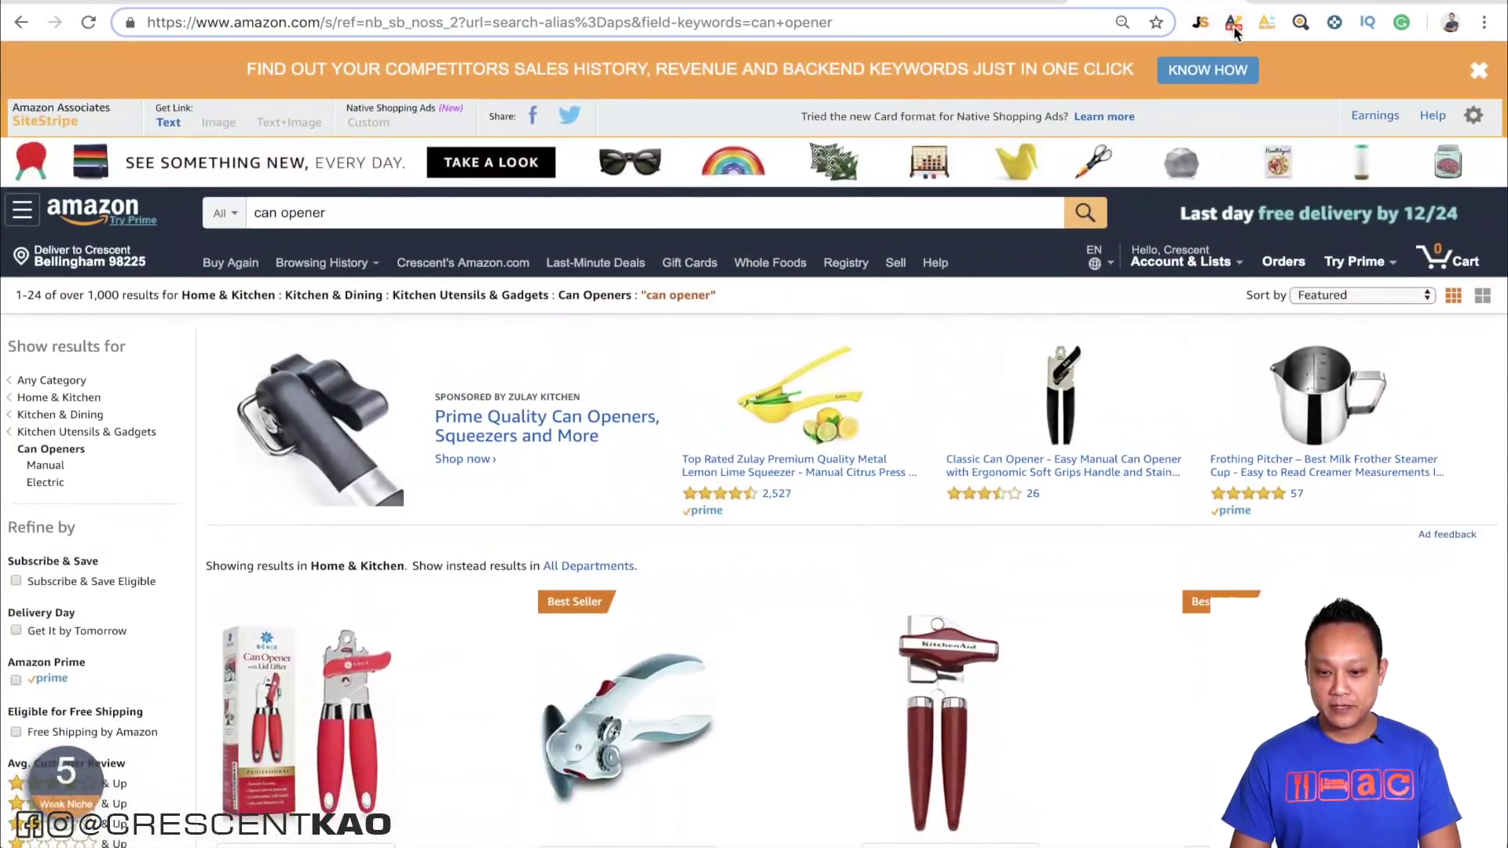
Load AMZScout Pro's can opener table and bring up its Filters dialog
left_click(1233, 25)
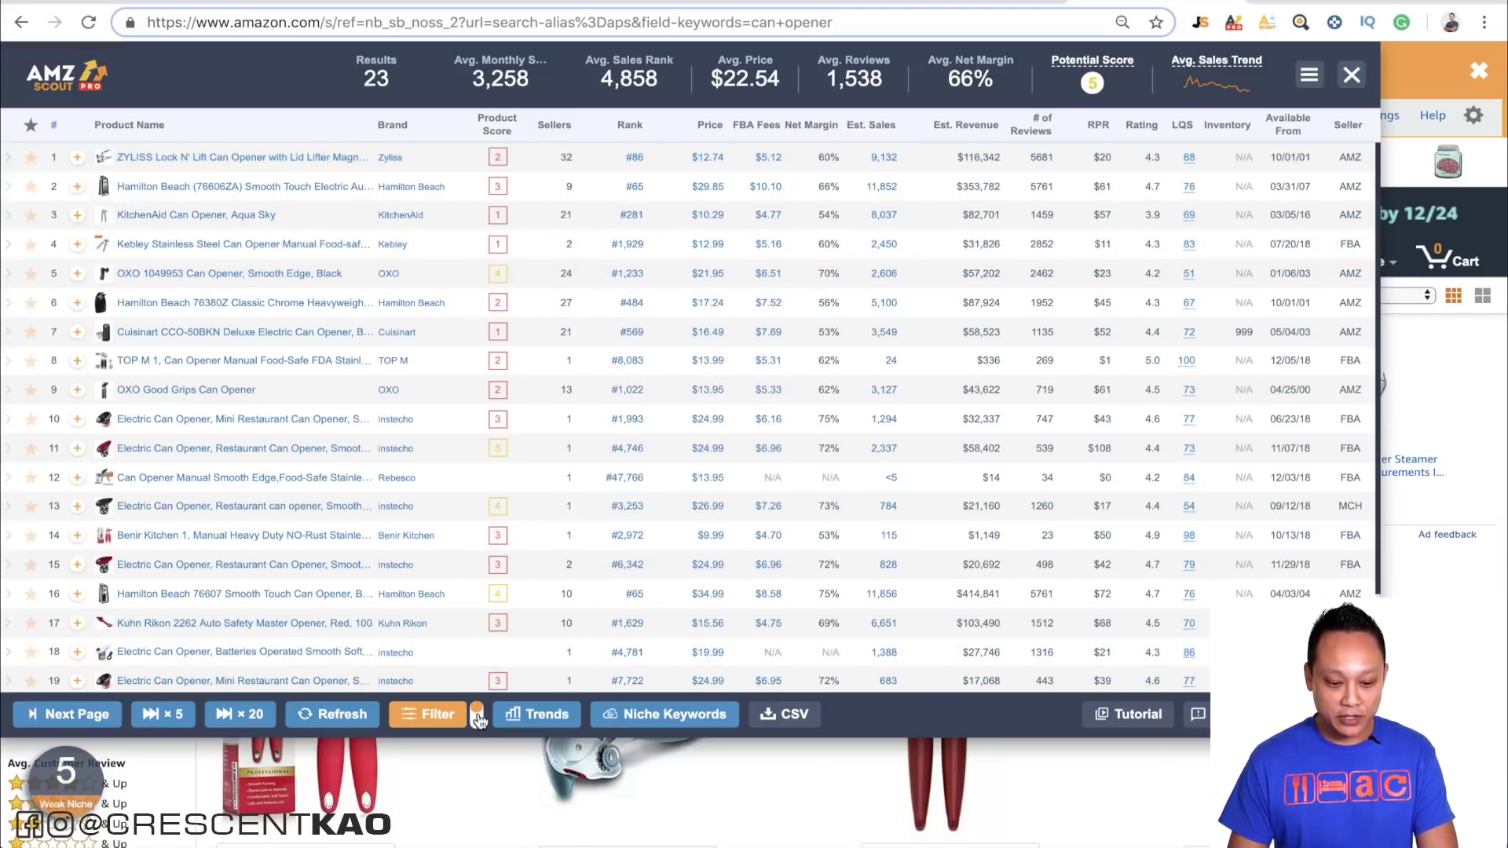
left_click(431, 714)
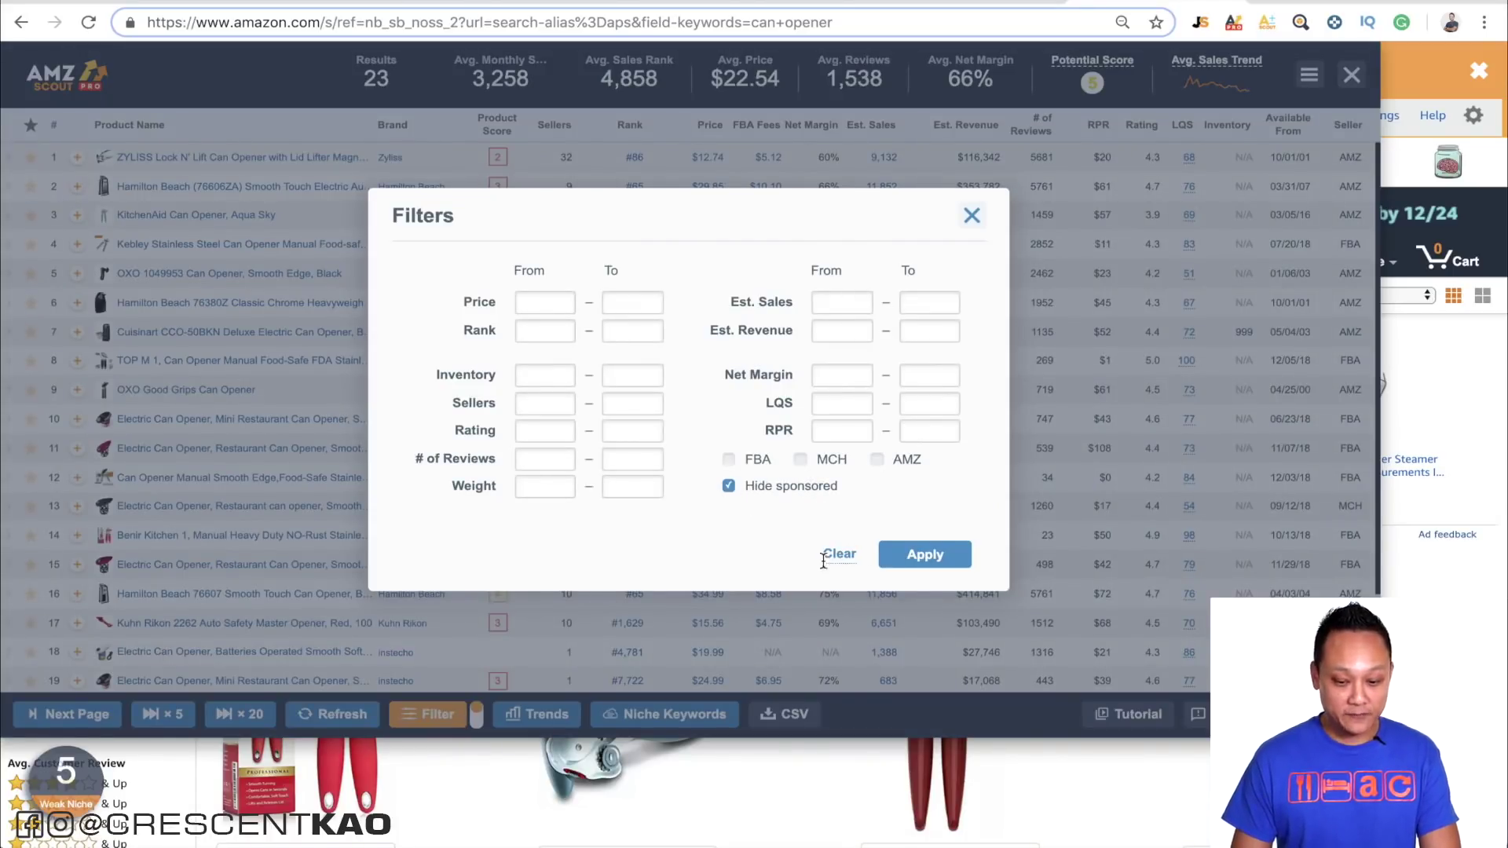
Close Filters and disable filtering so the table lists all 35 can openers
left_click(972, 213)
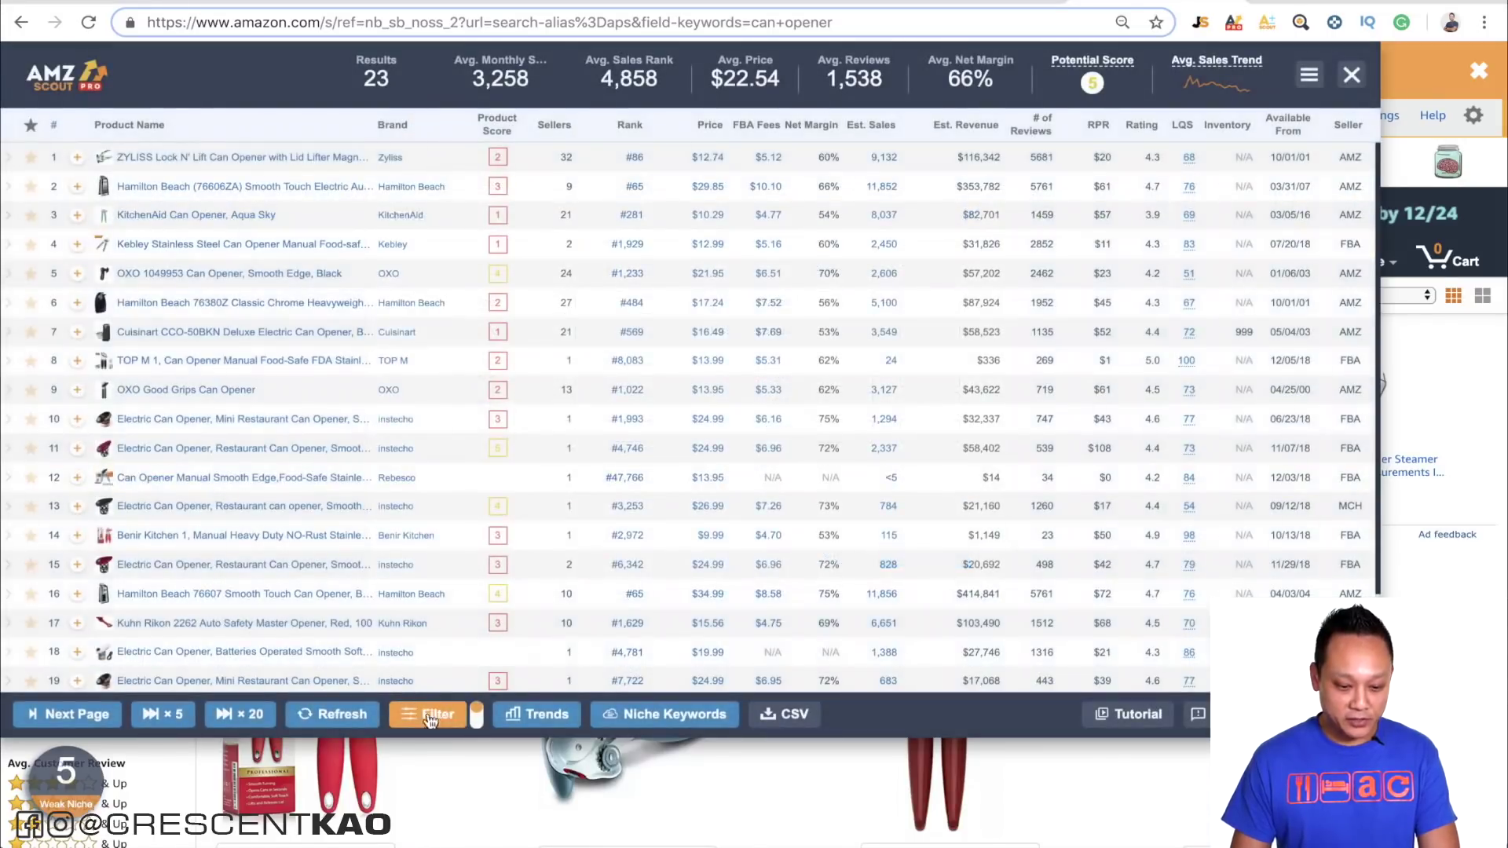
left_click(477, 714)
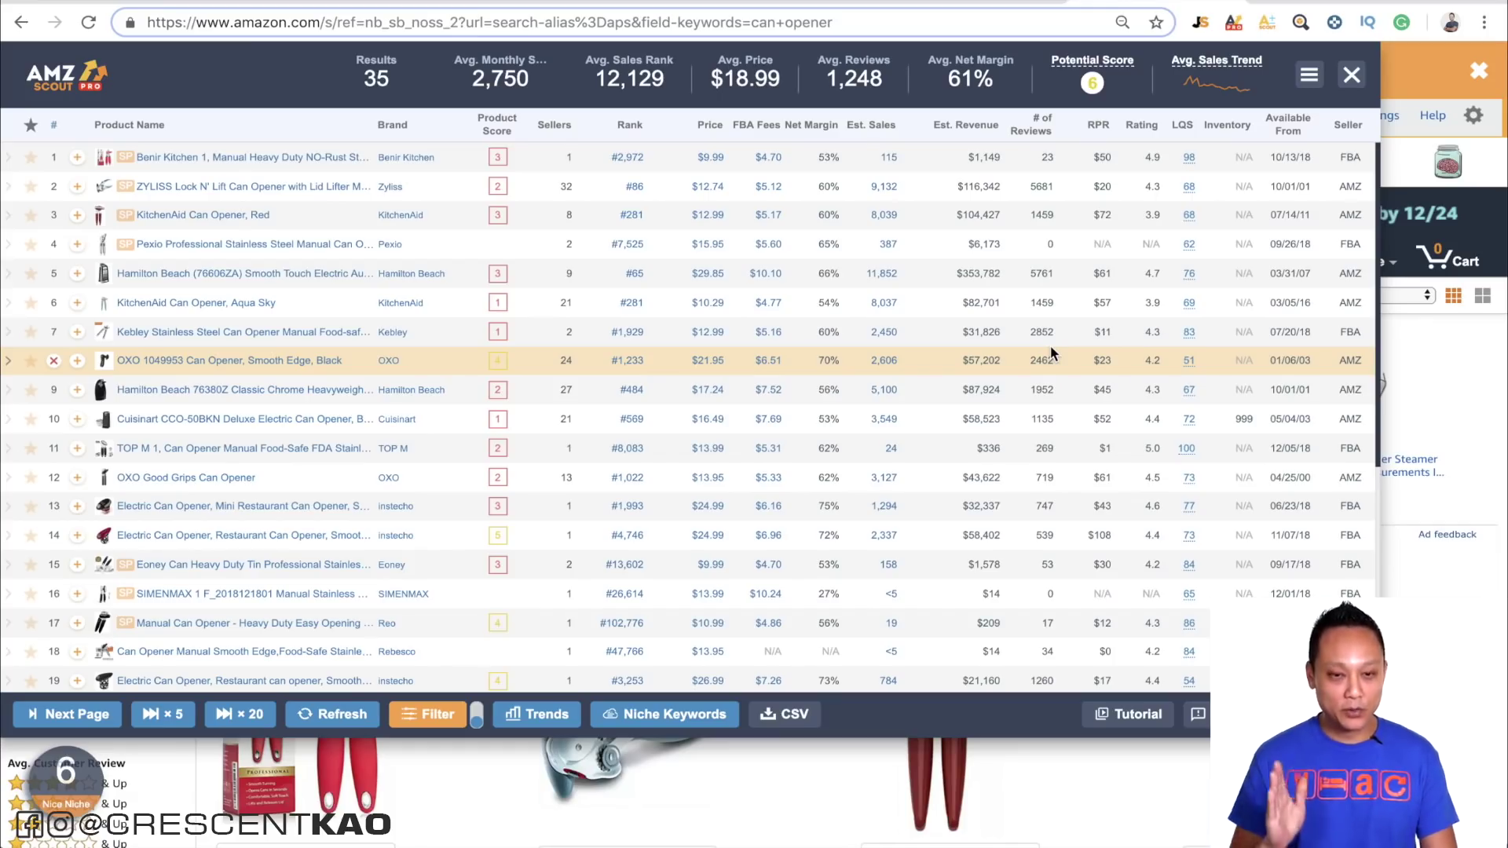
mouse_move(296, 292)
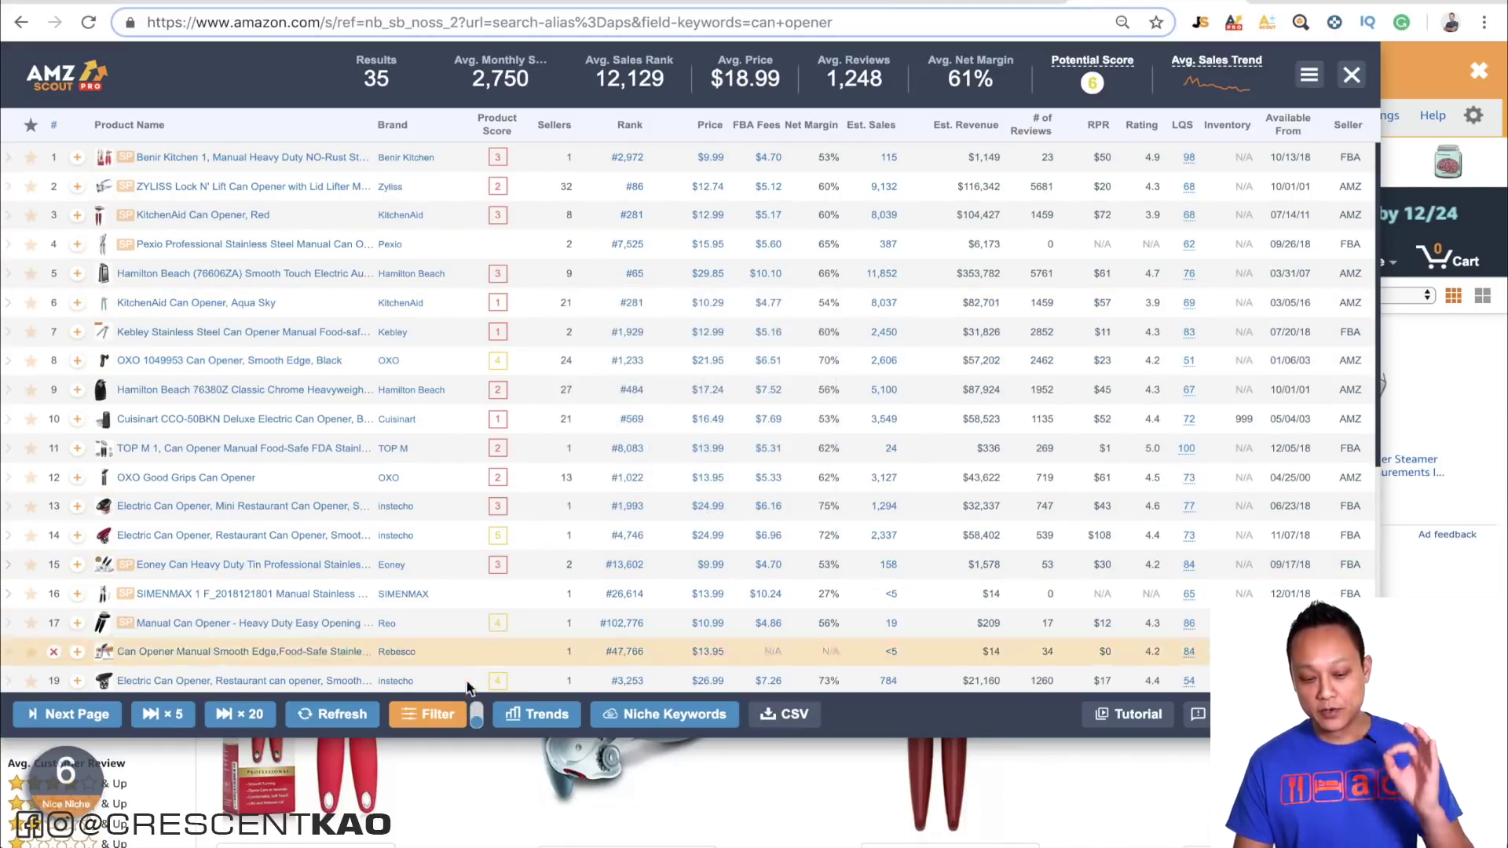
Re-enable the saved filter, narrowing the table back to 23 can openers
left_click(476, 714)
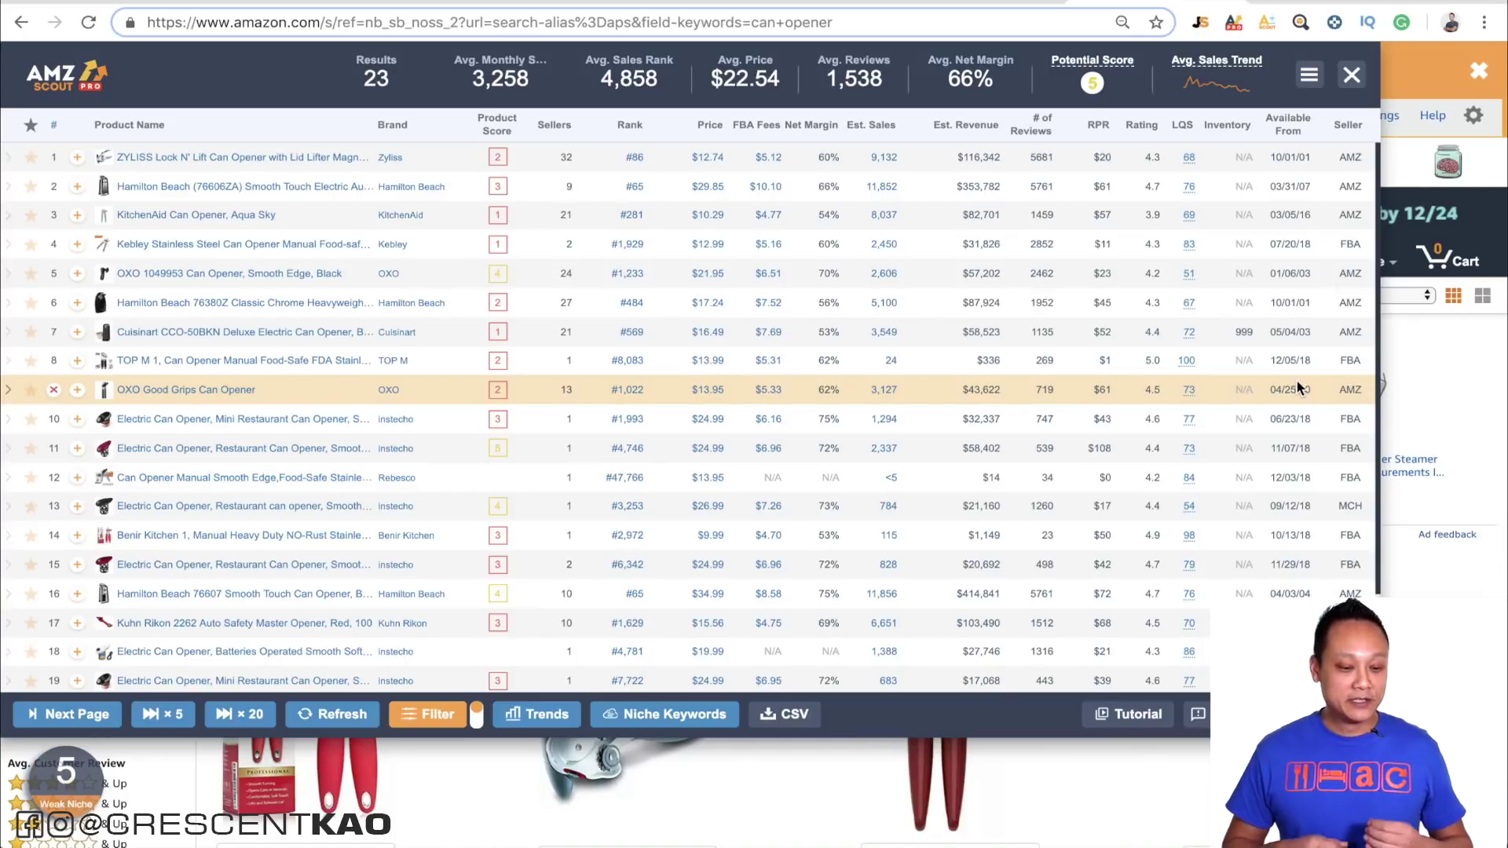
Show the five-year Google Trends interest chart for 'can opener' in the US
mouse_move(132, 469)
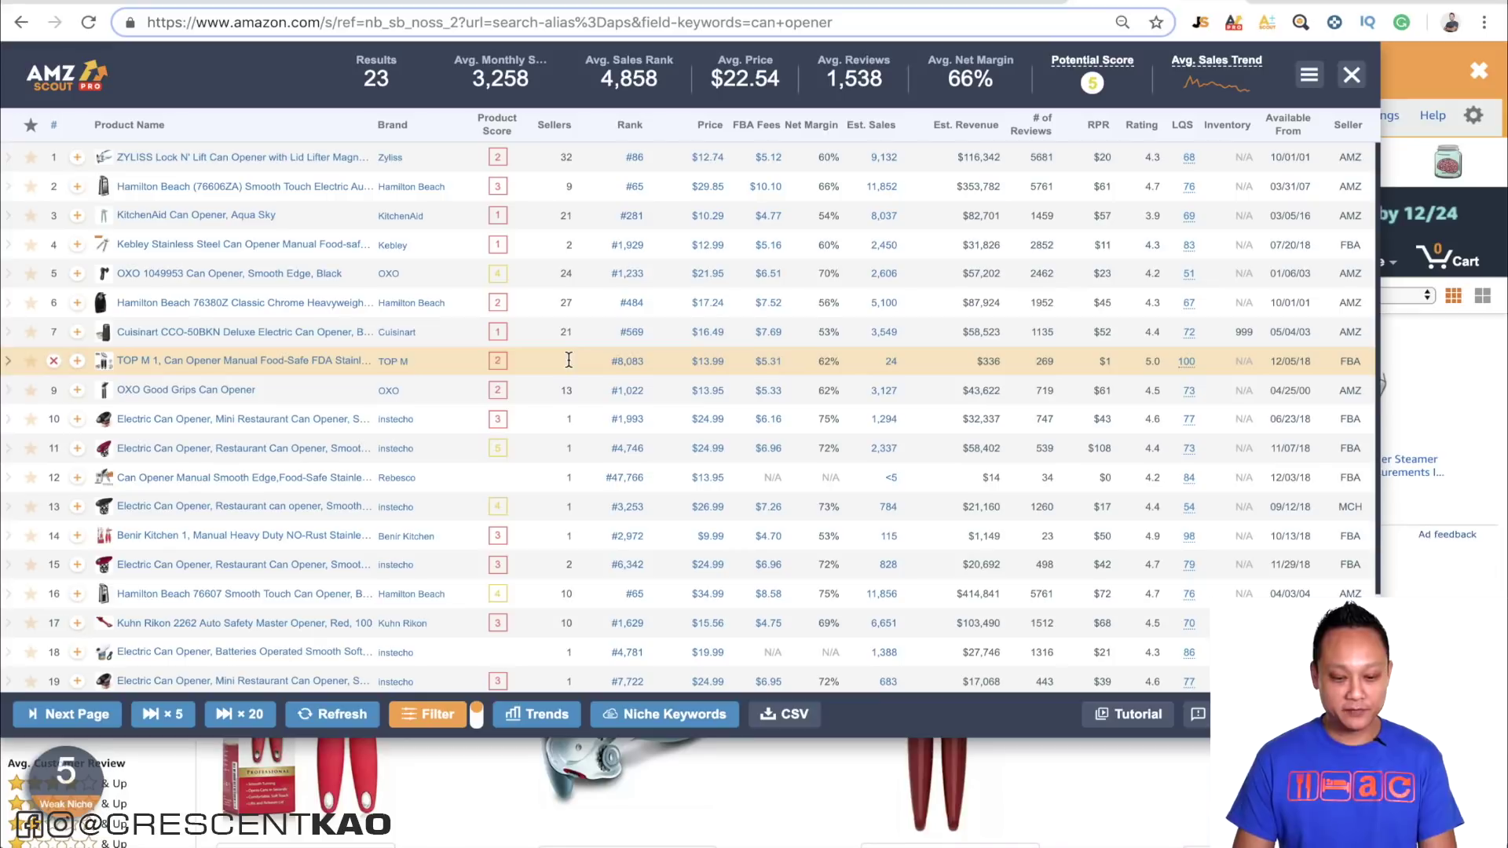
left_click(548, 716)
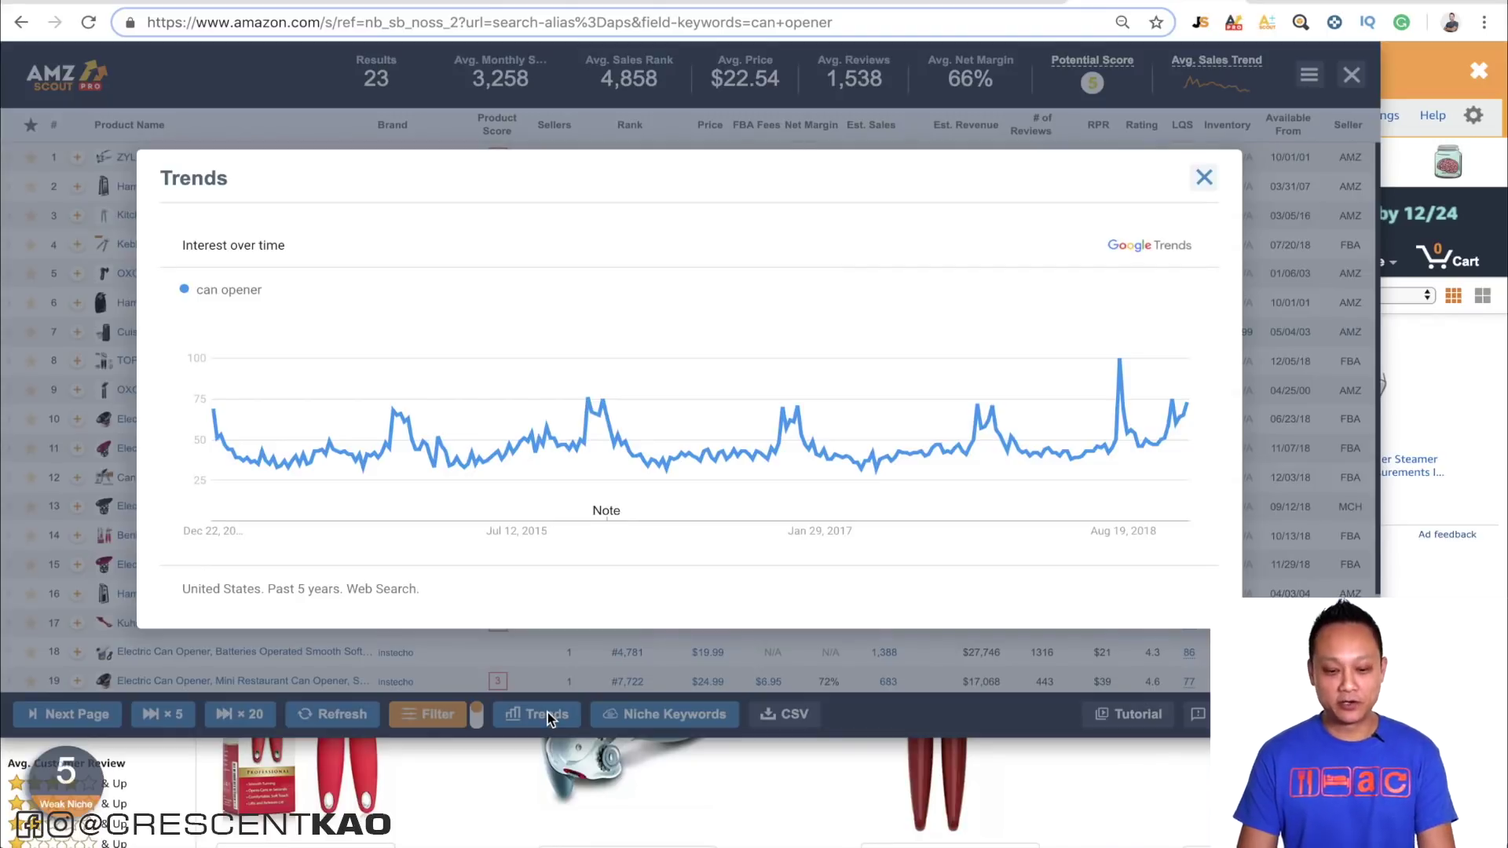
Examine the Trends chart's yearly spikes, peaking at 100 in late 2018
mouse_move(393, 440)
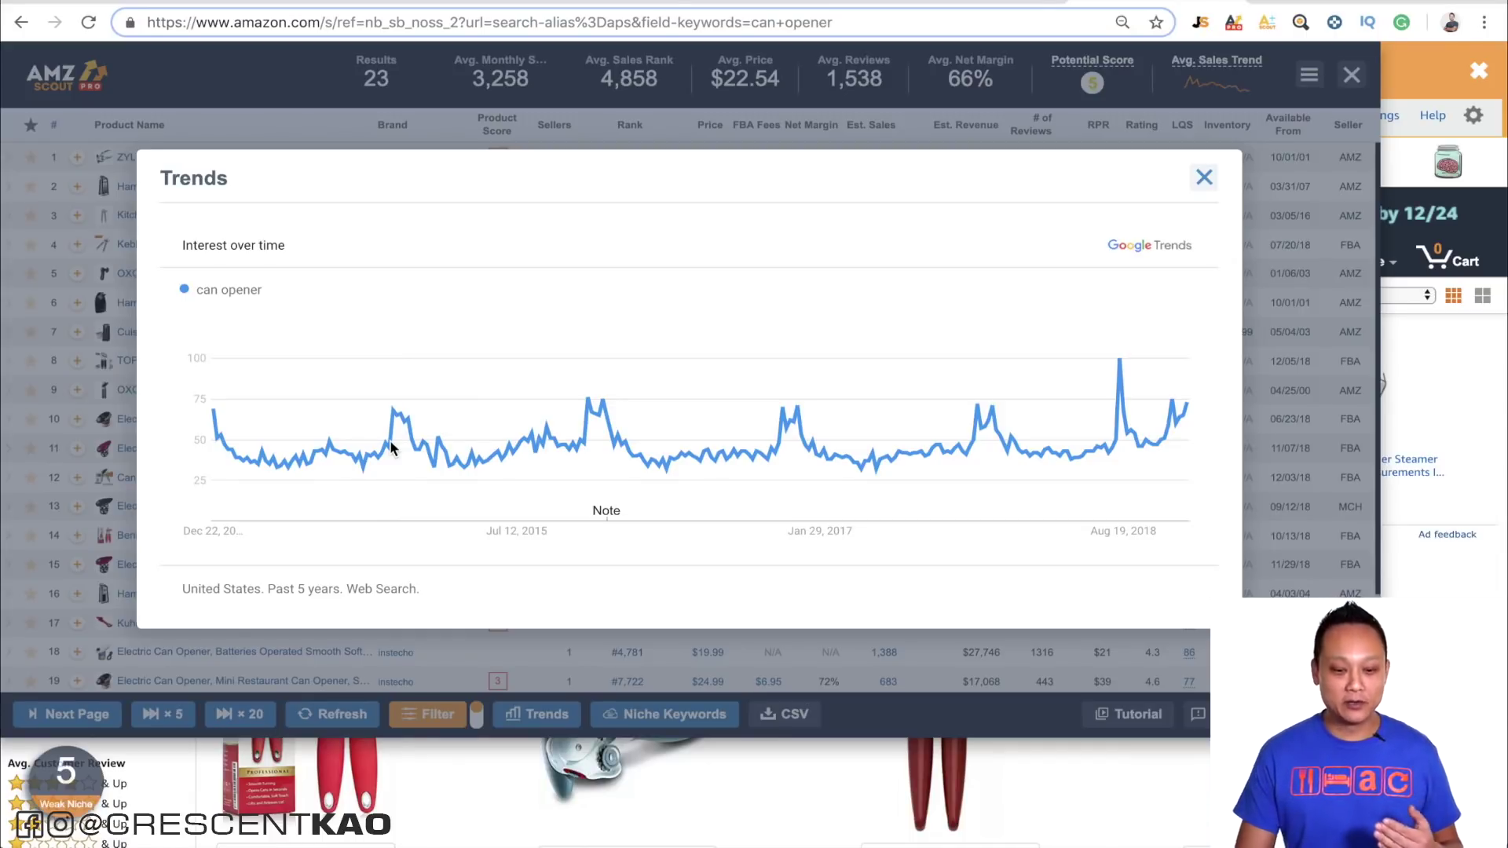
mouse_move(610, 418)
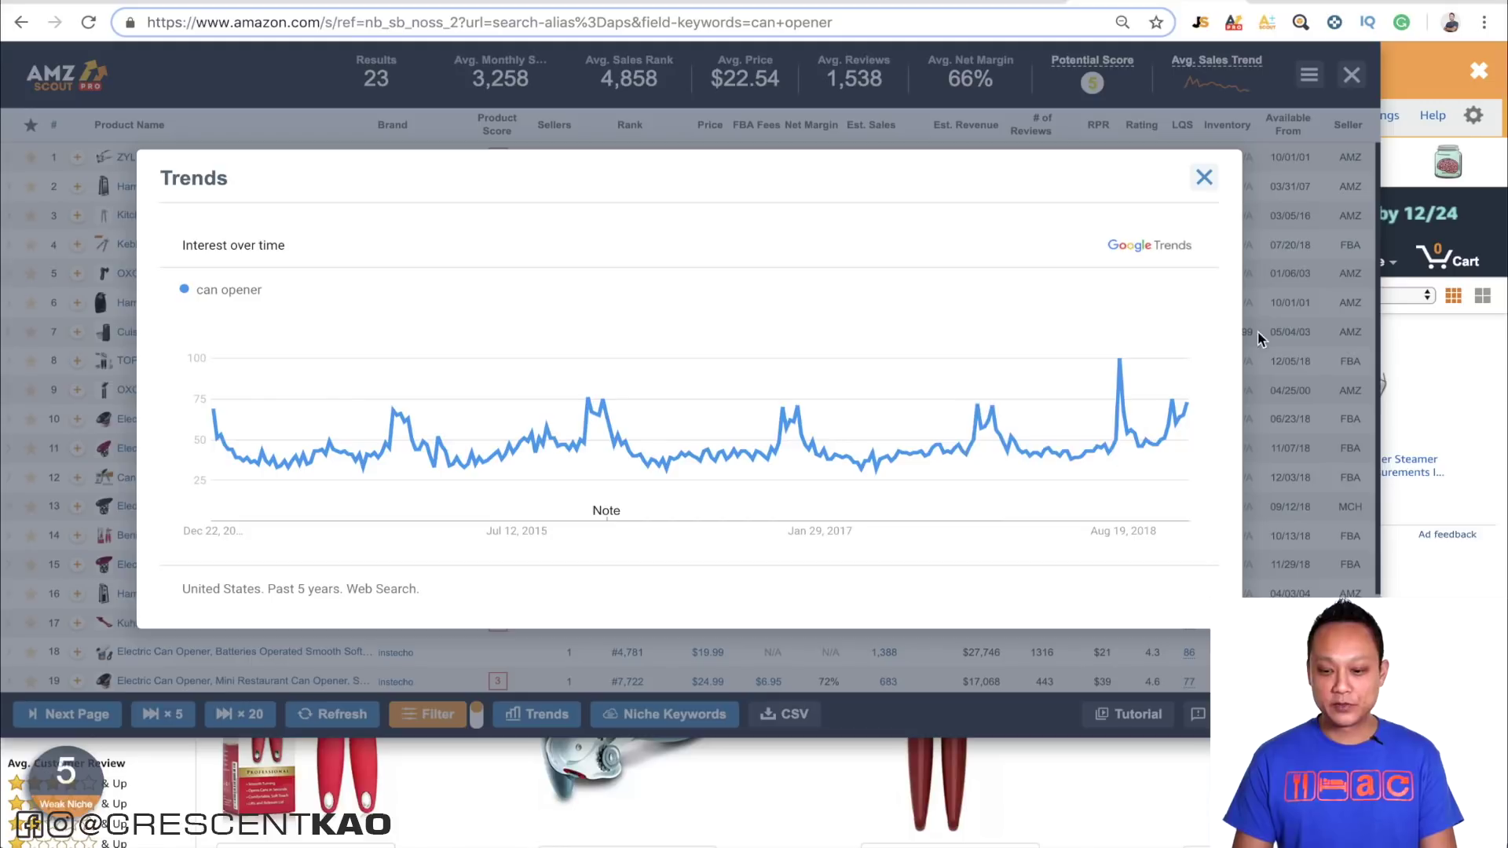
Close the Trends chart, expand the Kebley can opener row, and search Alibaba for its suppliers
left_click(1203, 177)
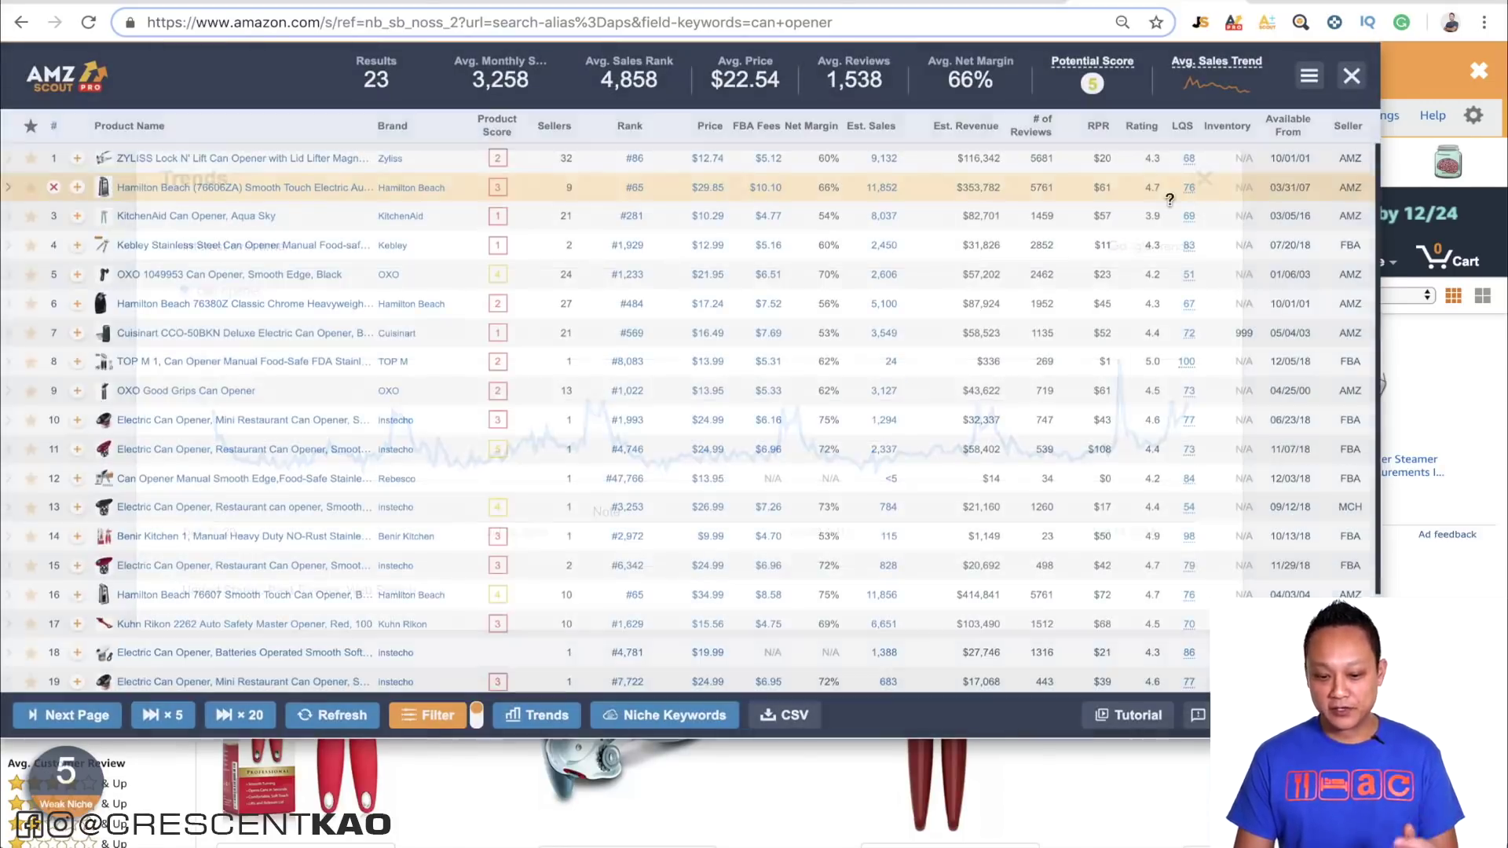
scroll(477, 789, "down", 1)
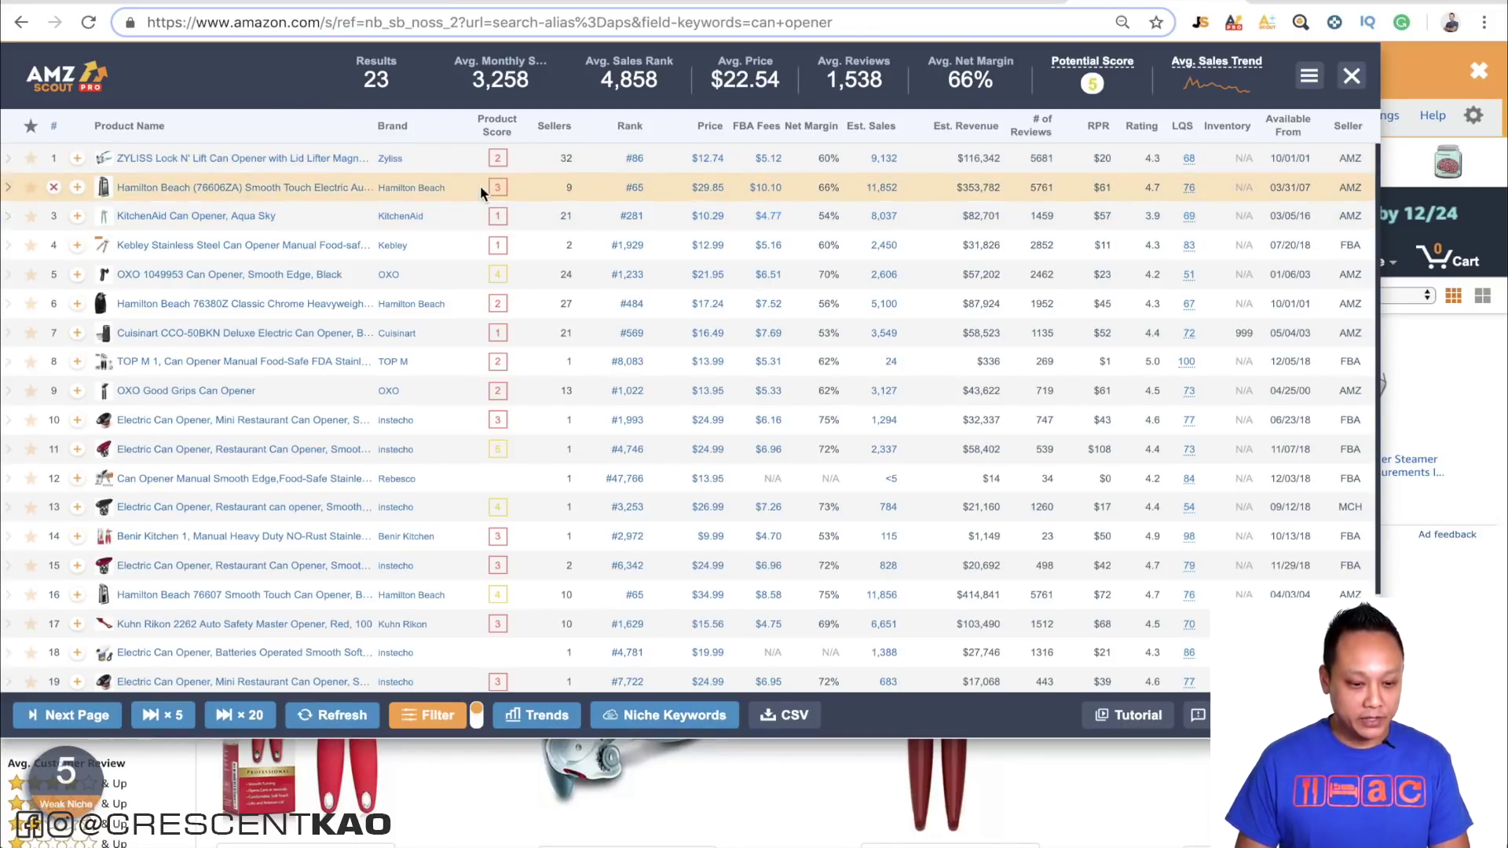
mouse_move(104, 247)
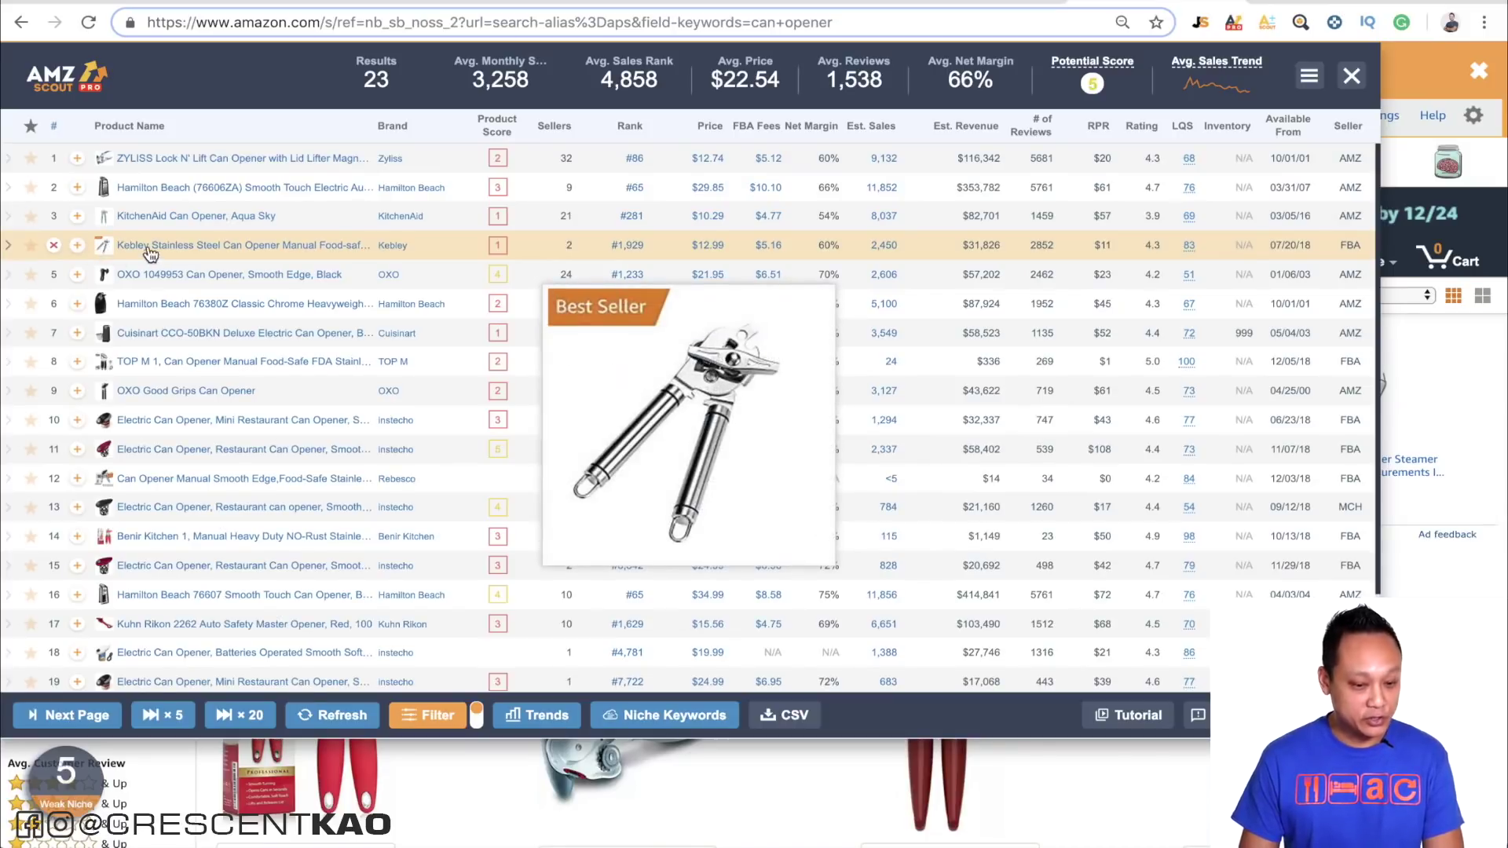
left_click(9, 248)
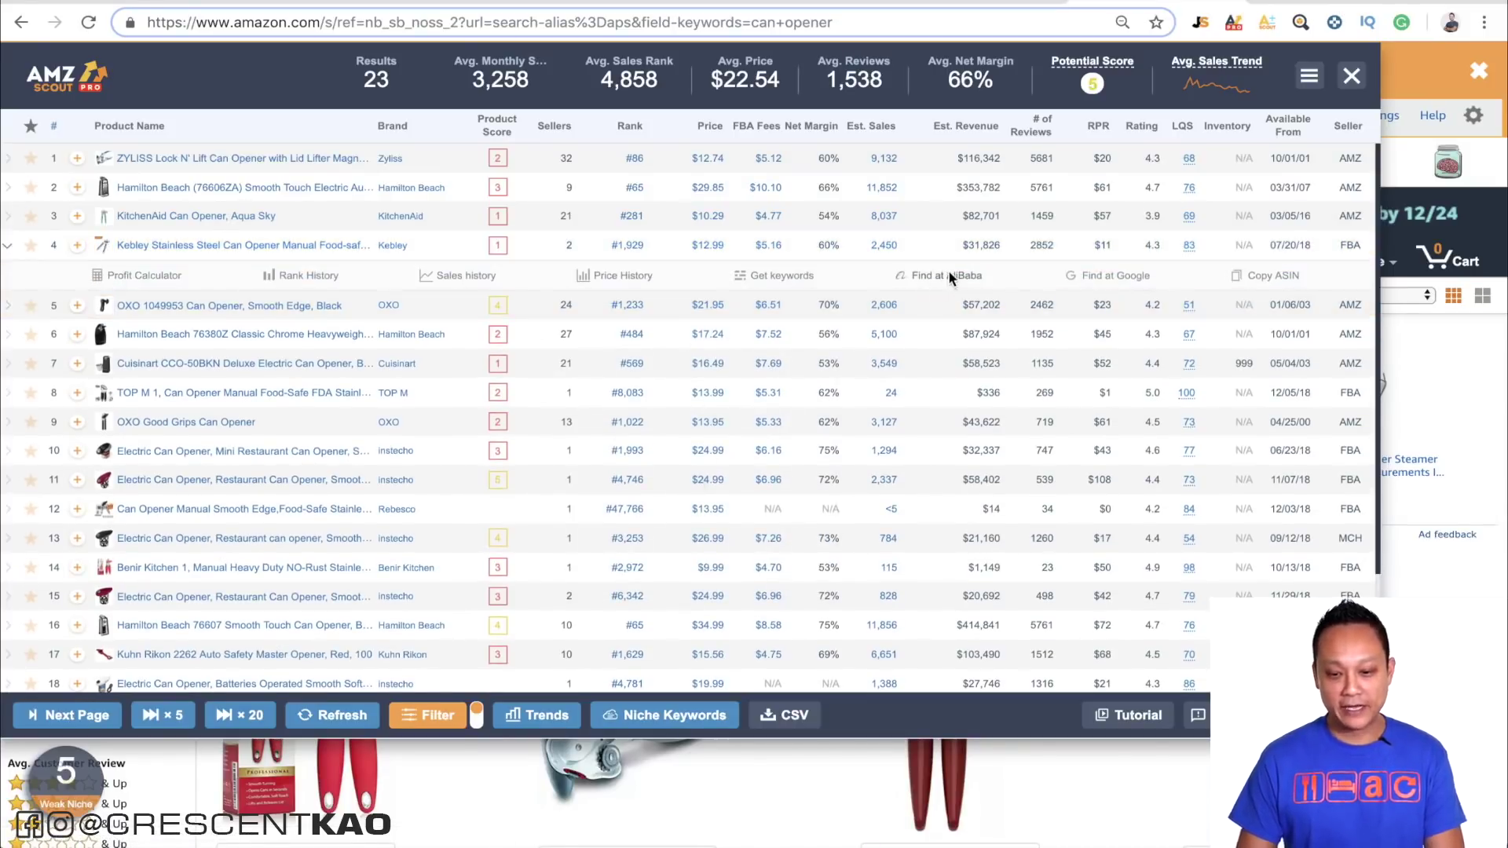
left_click(946, 275)
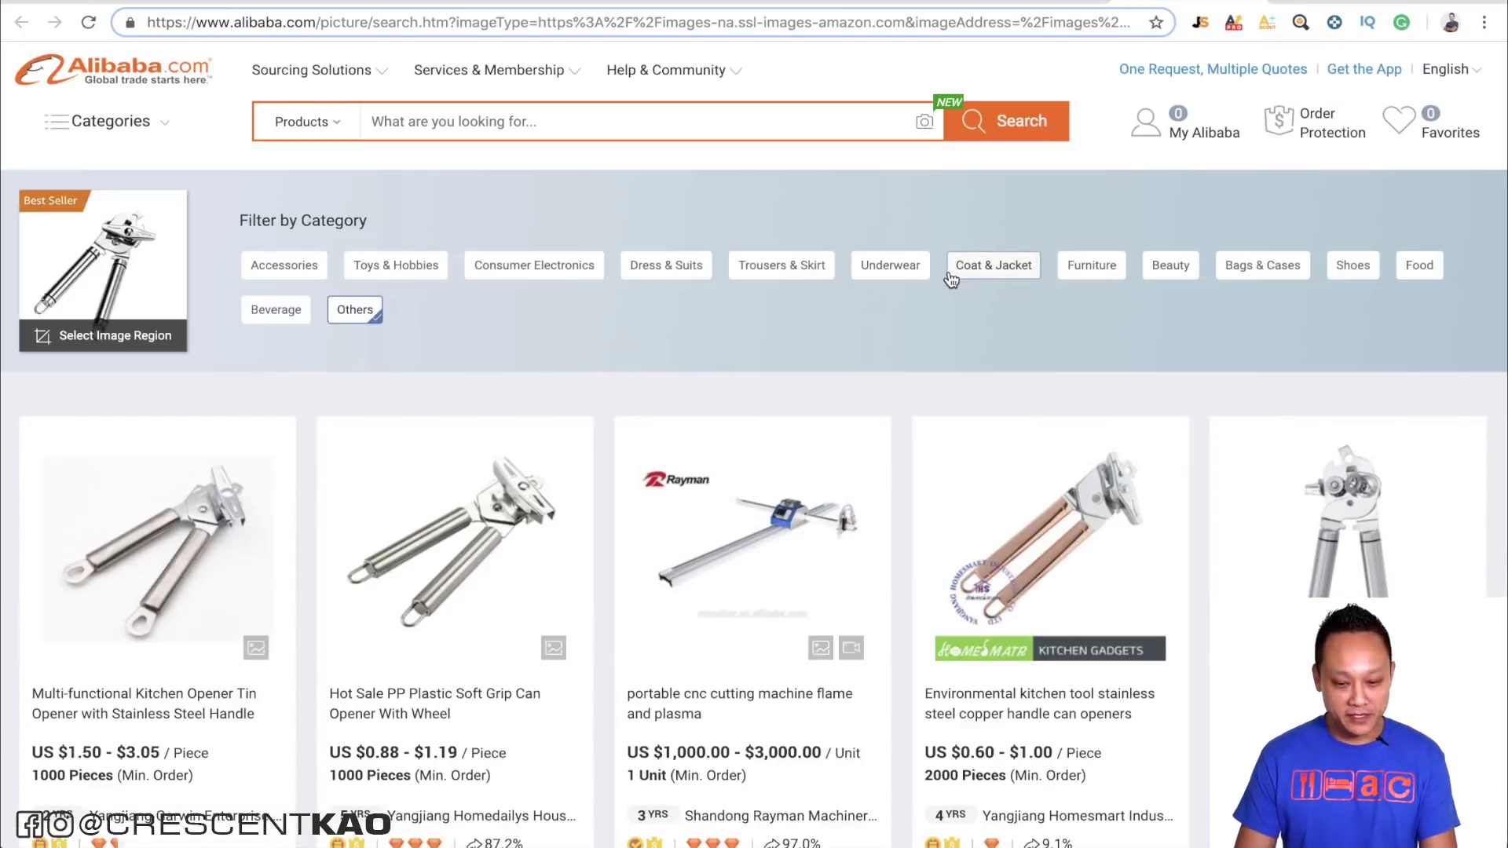
Browse the Alibaba image-matched can opener listings, comparing per-piece prices like $0.48–$0.72 and MOQs
scroll(950, 275, "down", 2)
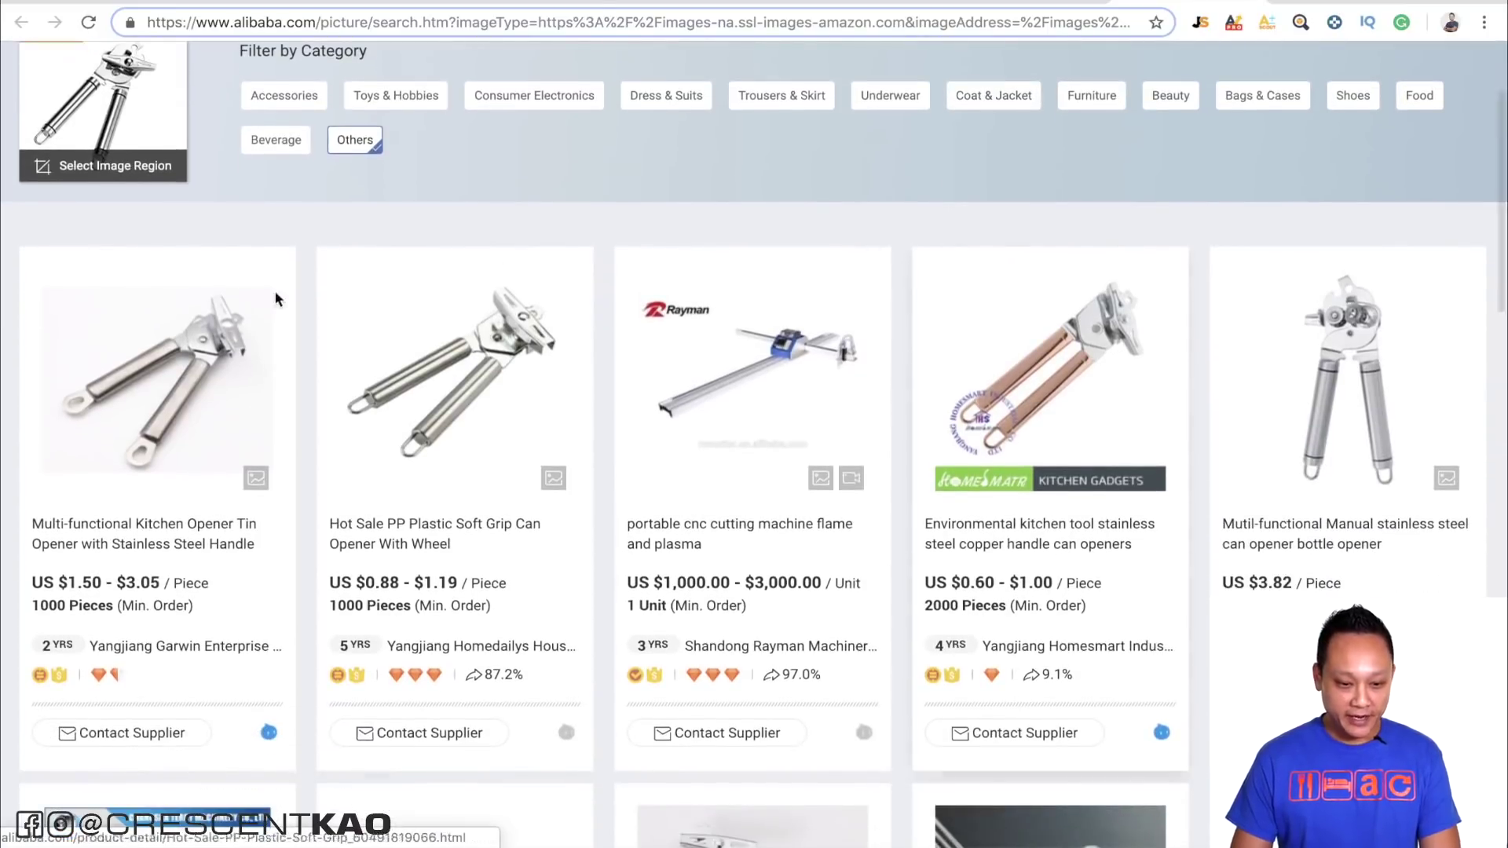
scroll(1191, 412, "down", 1)
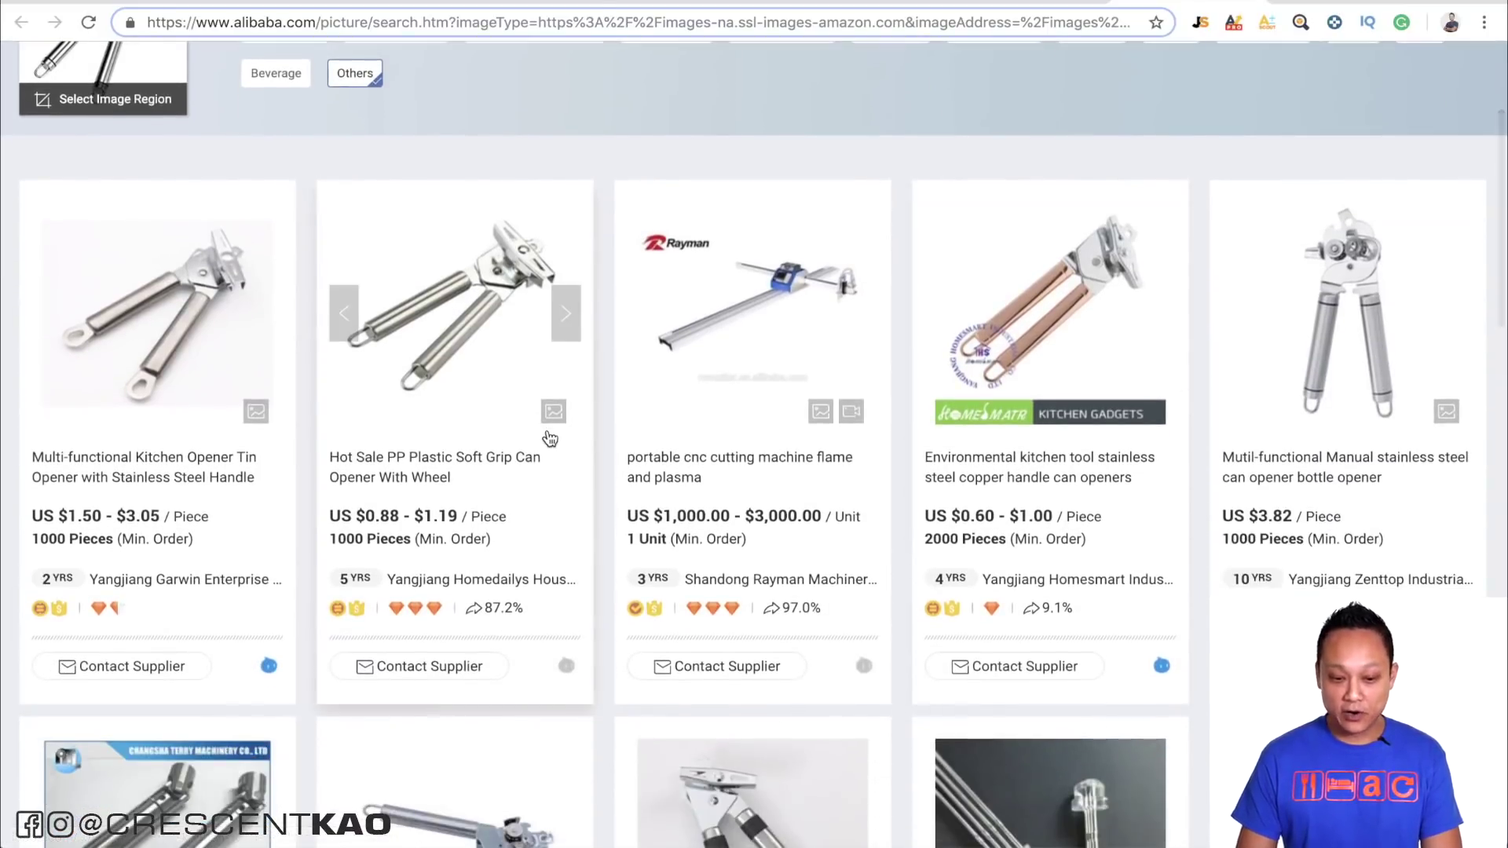
scroll(549, 439, "down", 2)
scroll(550, 438, "down", 1)
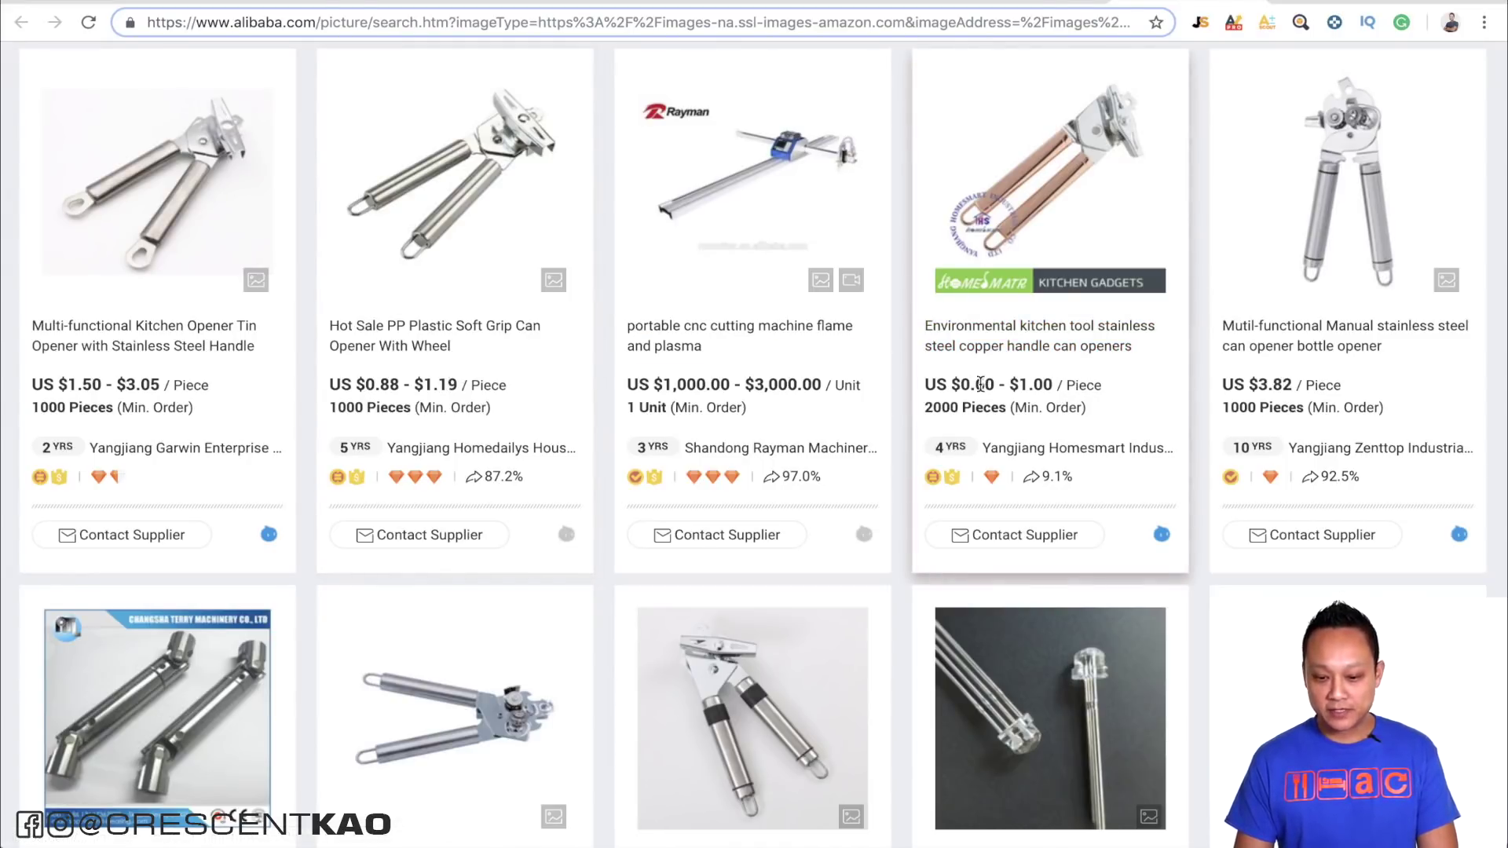
scroll(1052, 389, "down", 7)
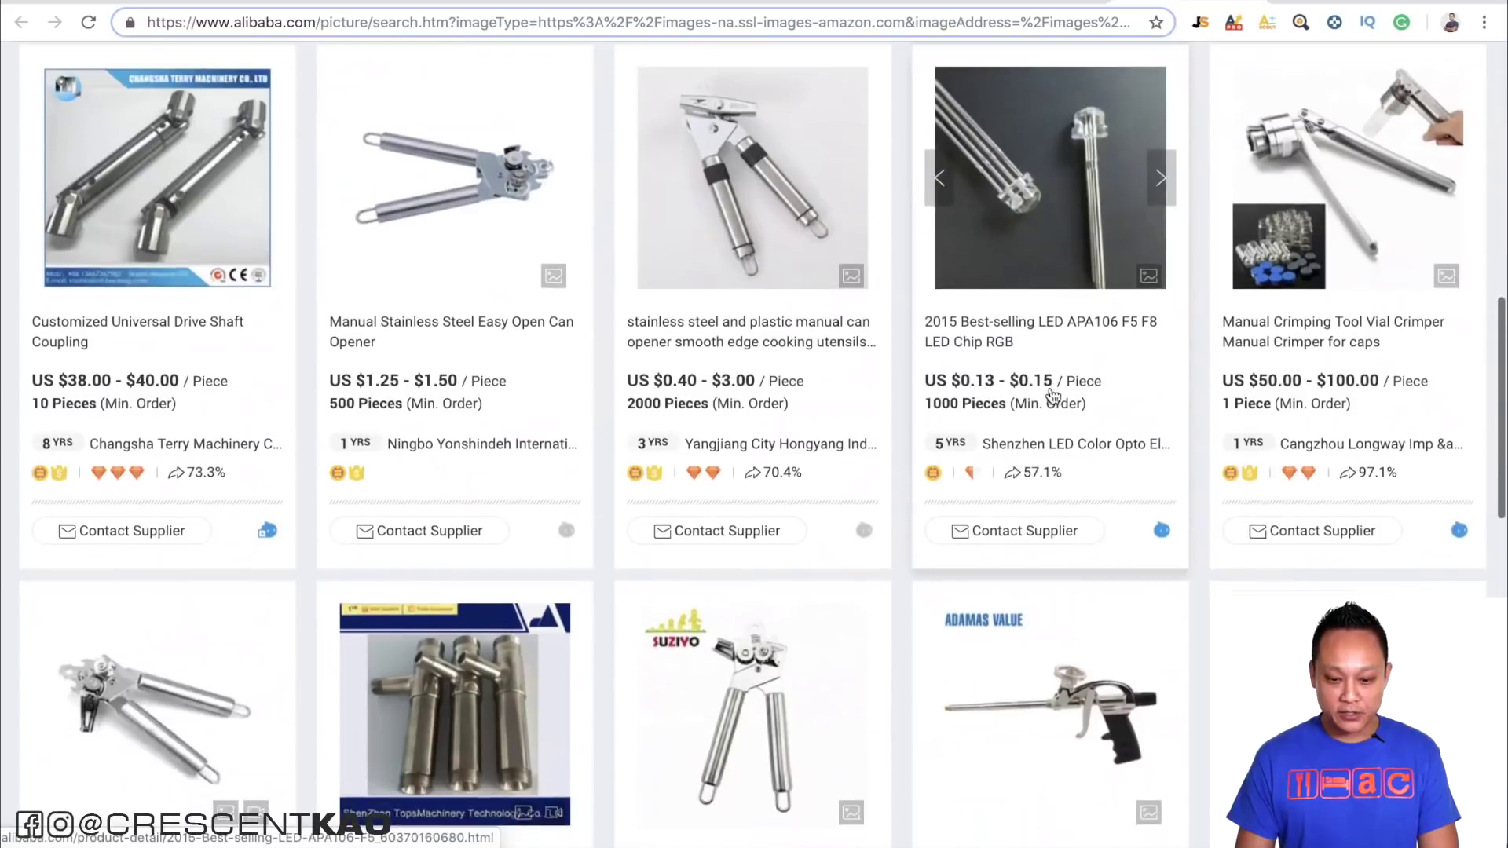
scroll(759, 468, "down", 2)
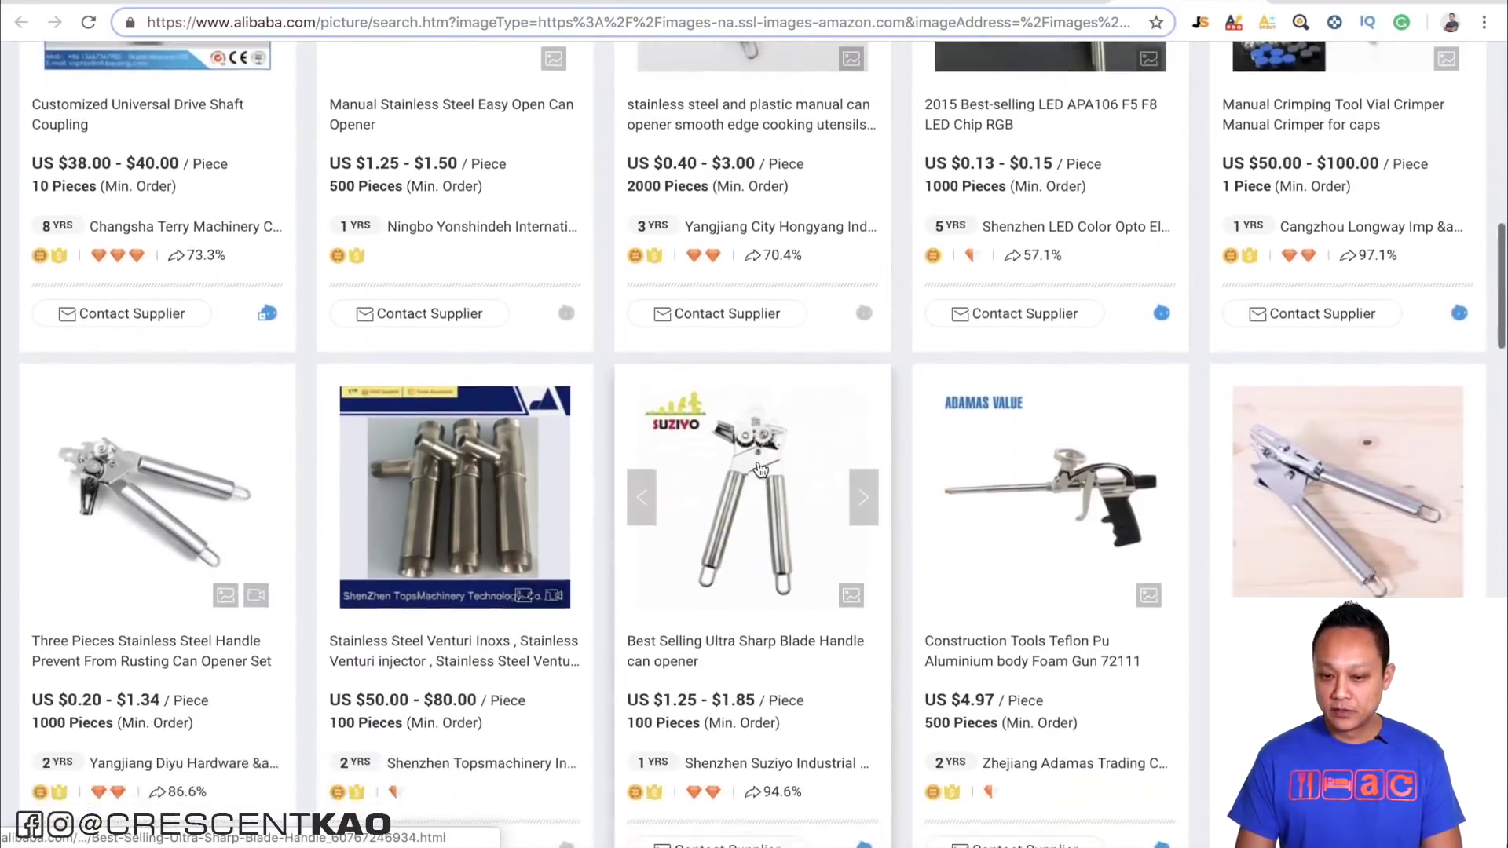
scroll(973, 532, "down", 6)
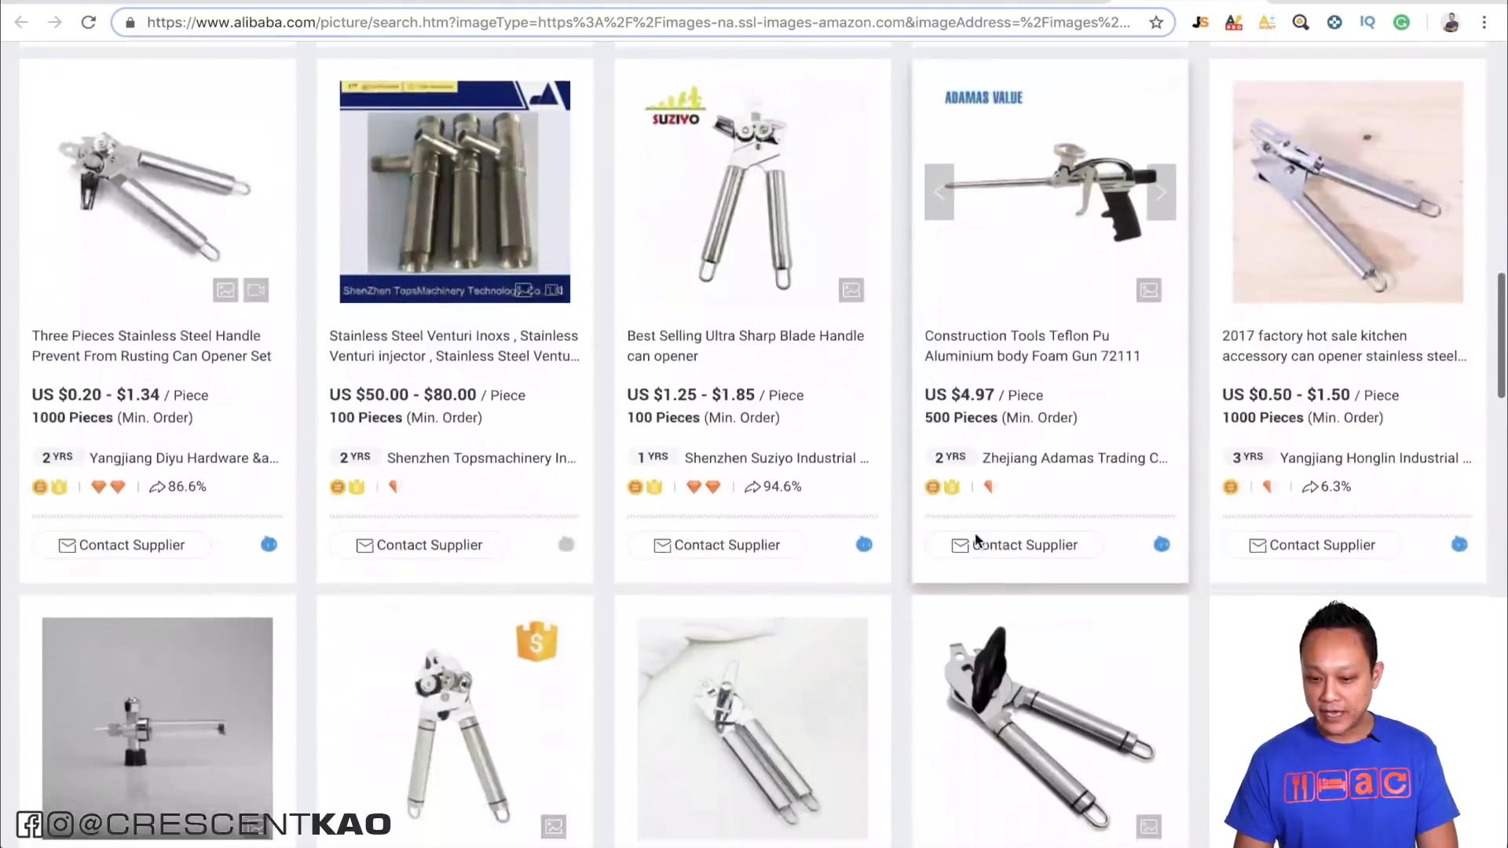
scroll(1045, 432, "down", 5)
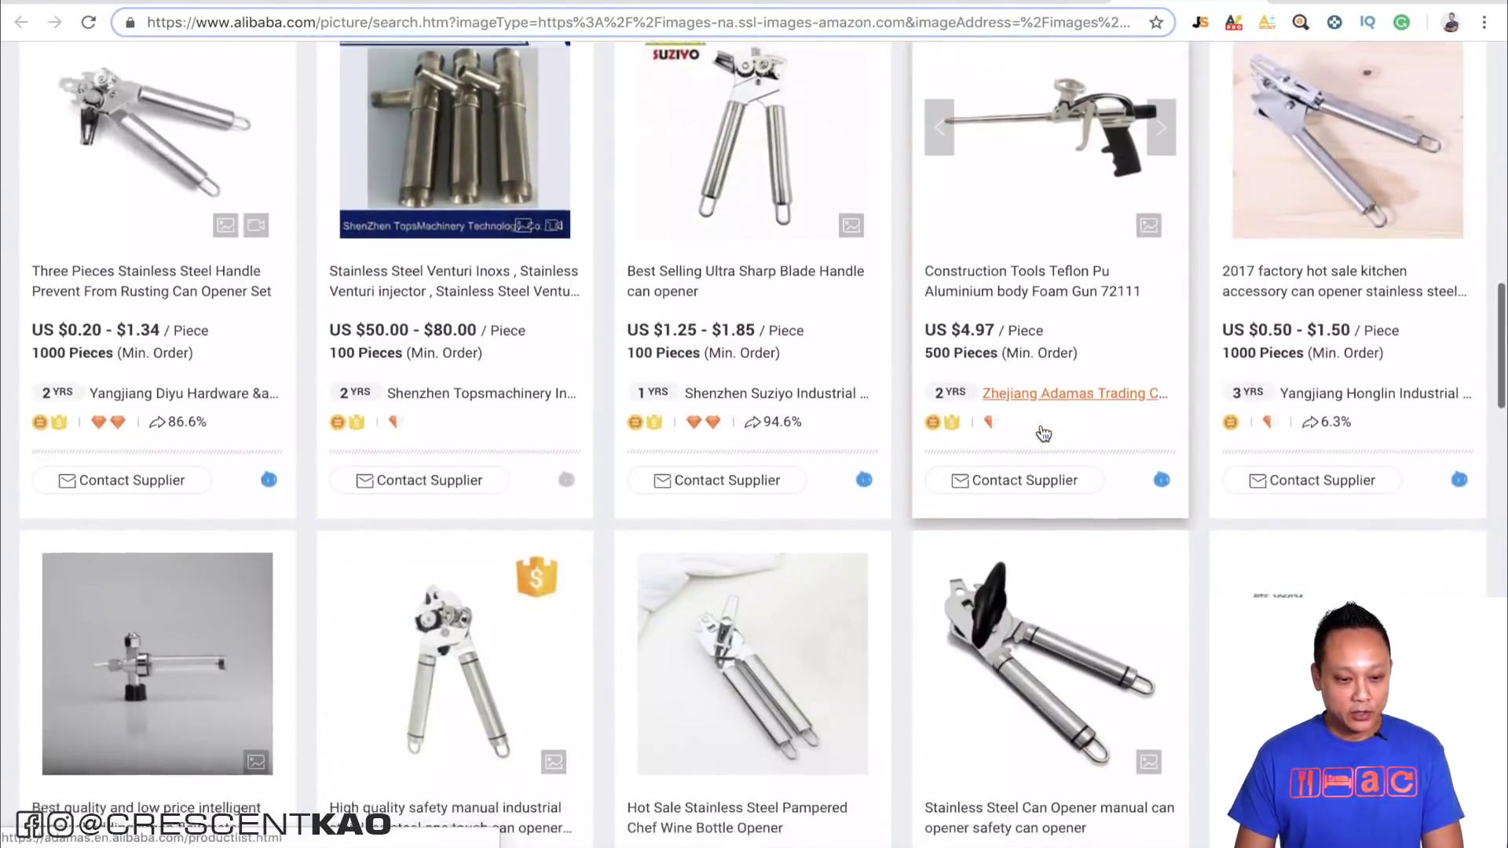
scroll(779, 451, "down", 5)
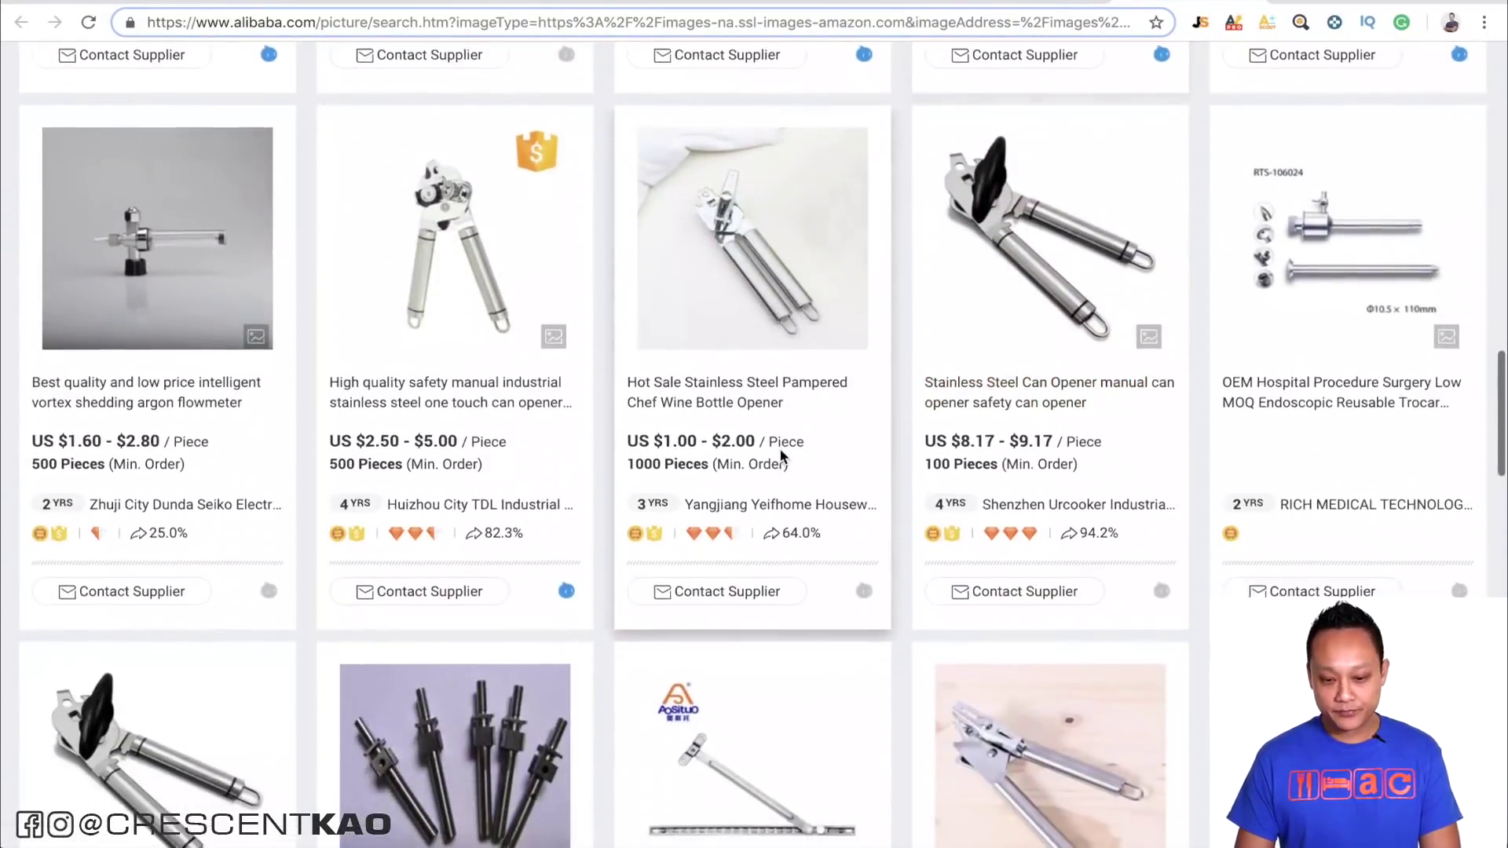
scroll(783, 458, "down", 1)
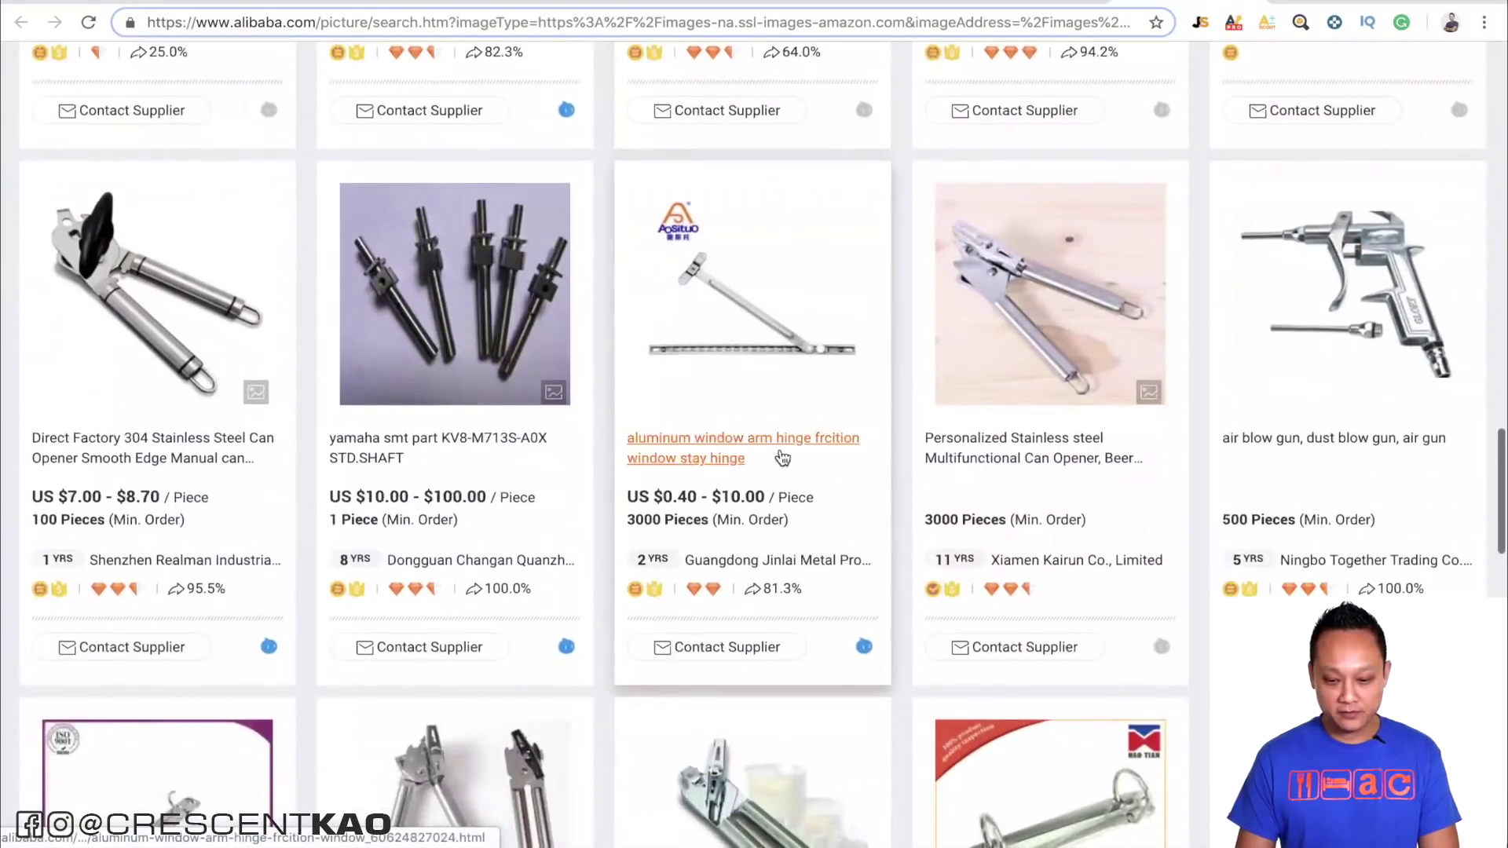
scroll(911, 572, "down", 6)
scroll(911, 574, "down", 1)
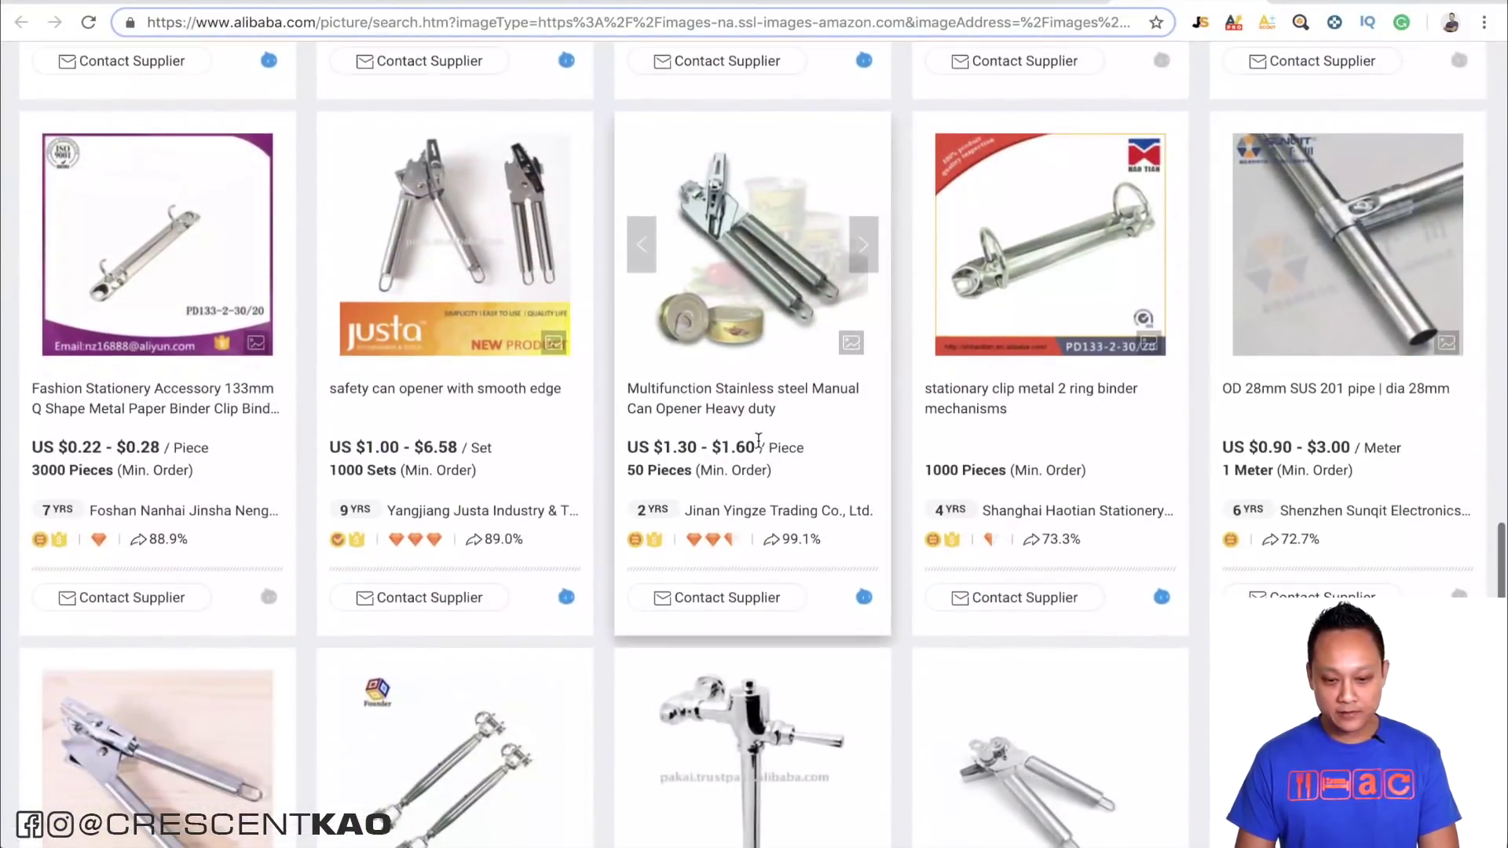
scroll(777, 469, "down", 1)
scroll(775, 465, "down", 2)
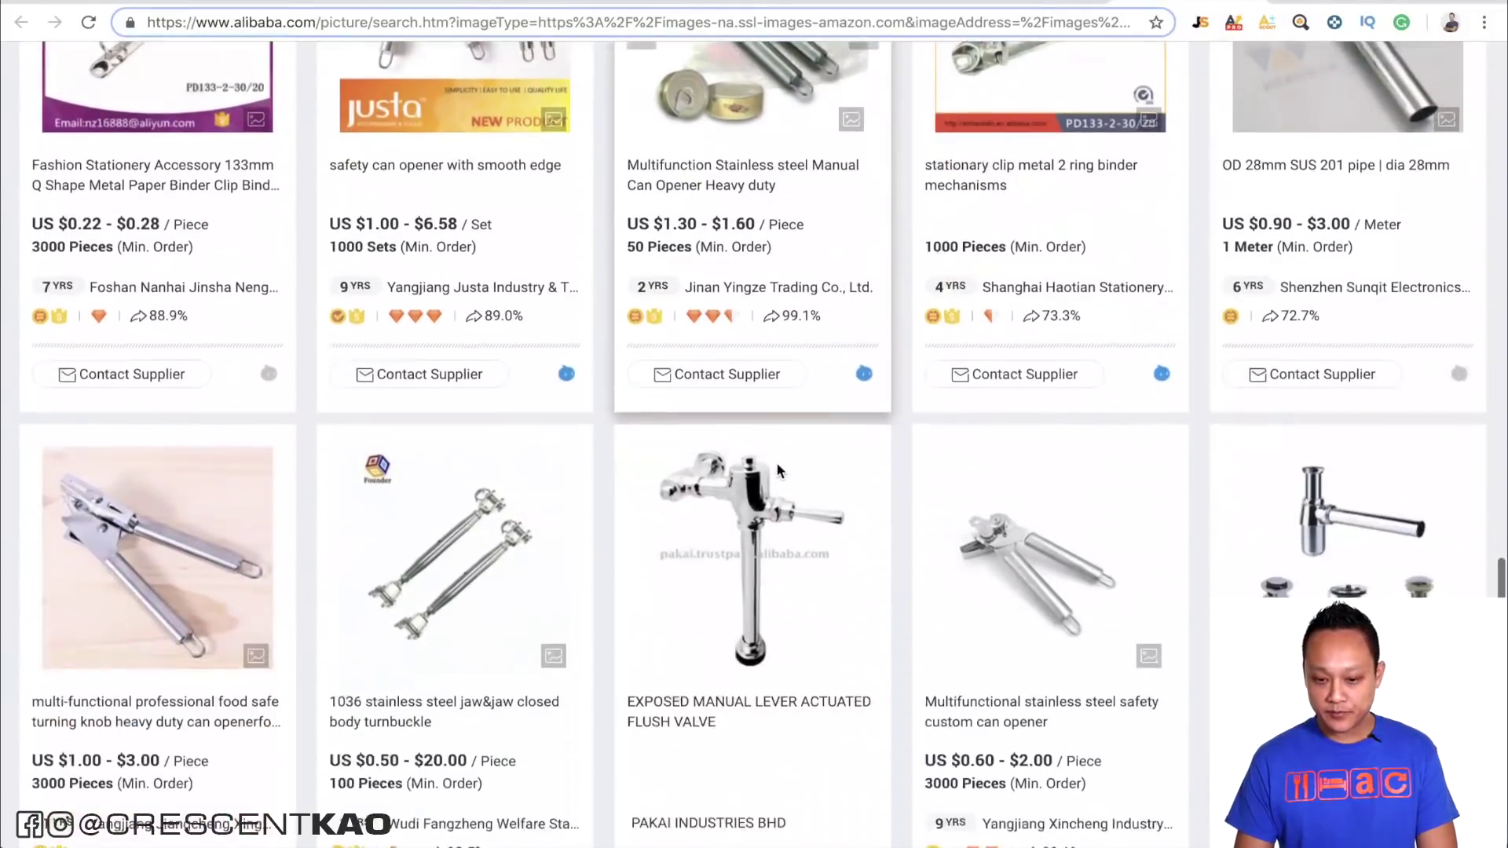
scroll(777, 468, "down", 3)
scroll(778, 469, "down", 2)
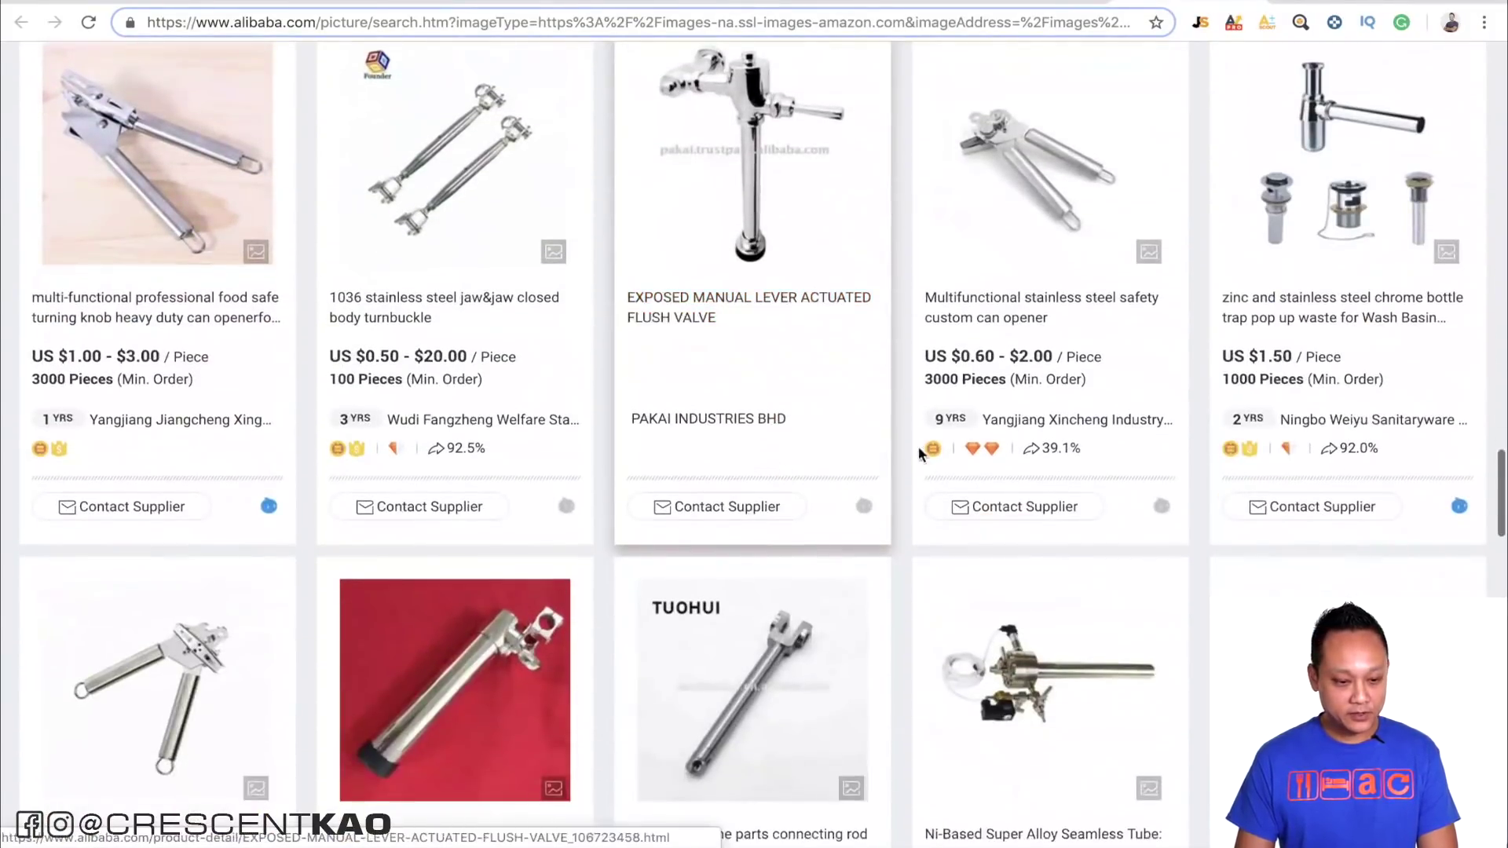
scroll(143, 344, "down", 3)
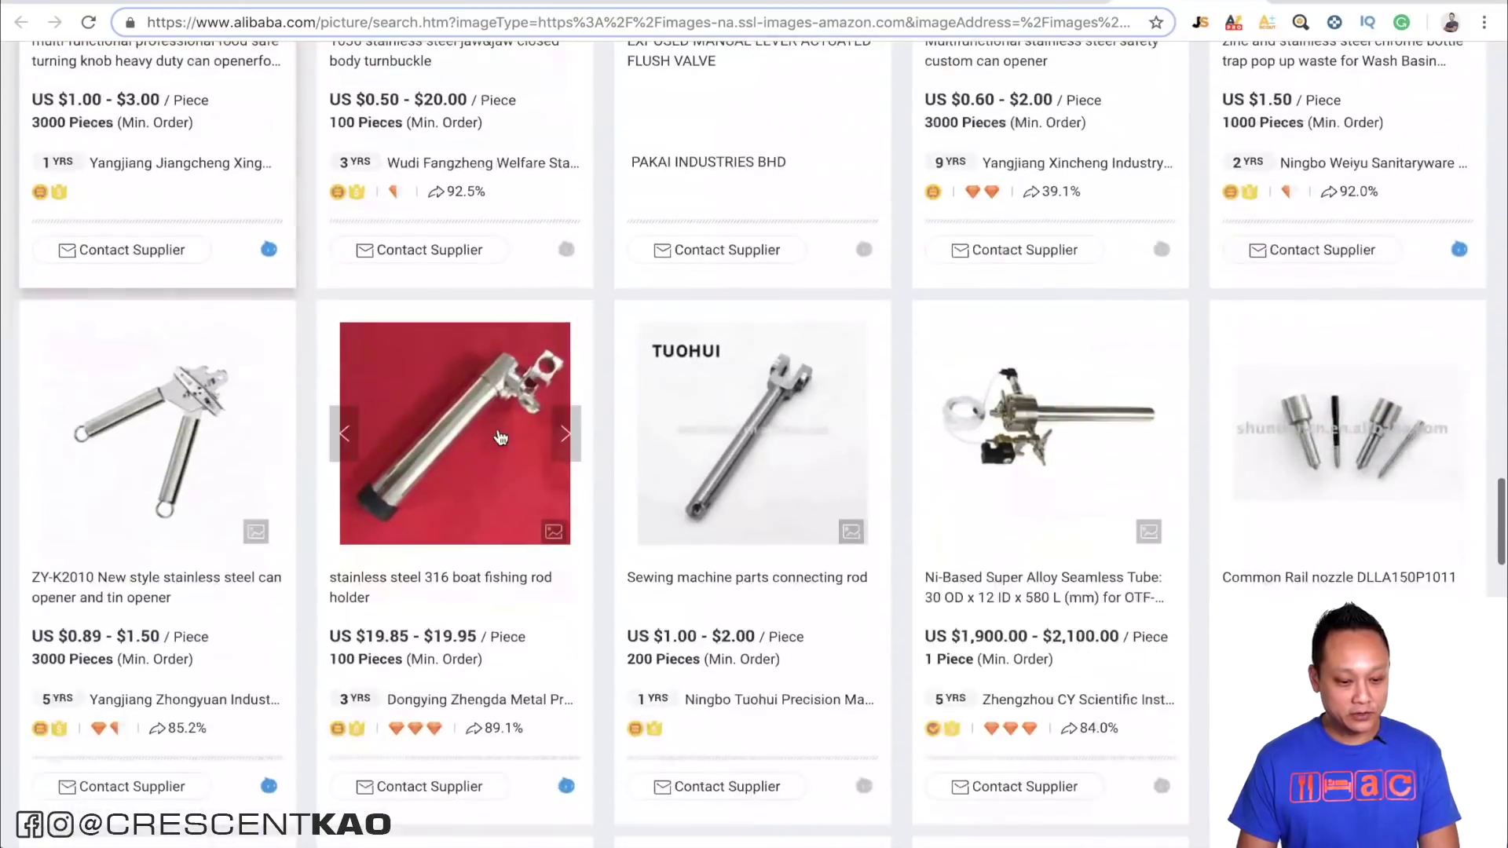
scroll(826, 434, "down", 3)
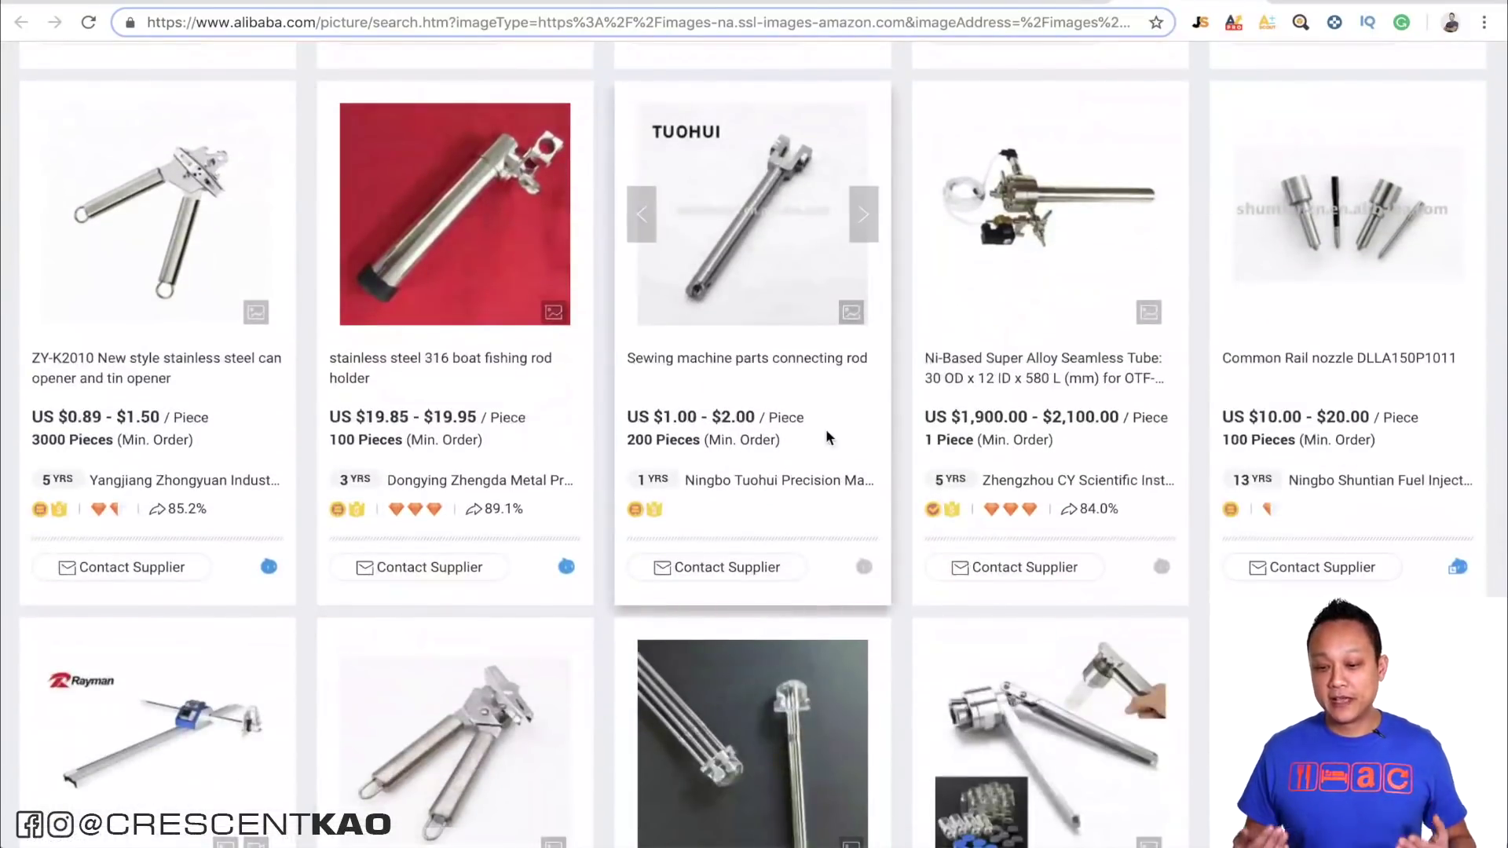
scroll(826, 437, "down", 5)
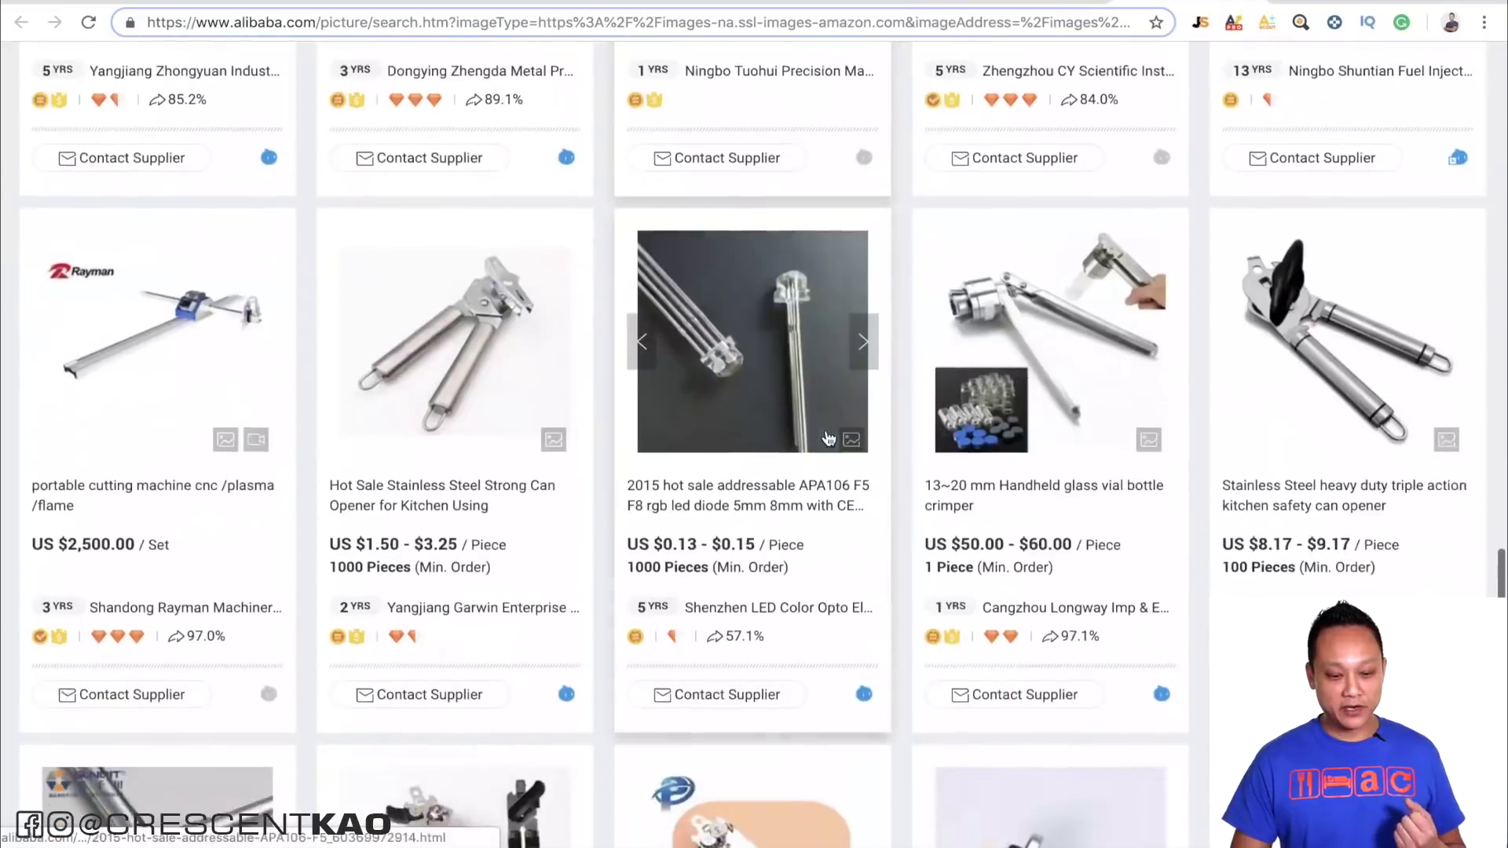
scroll(828, 438, "down", 6)
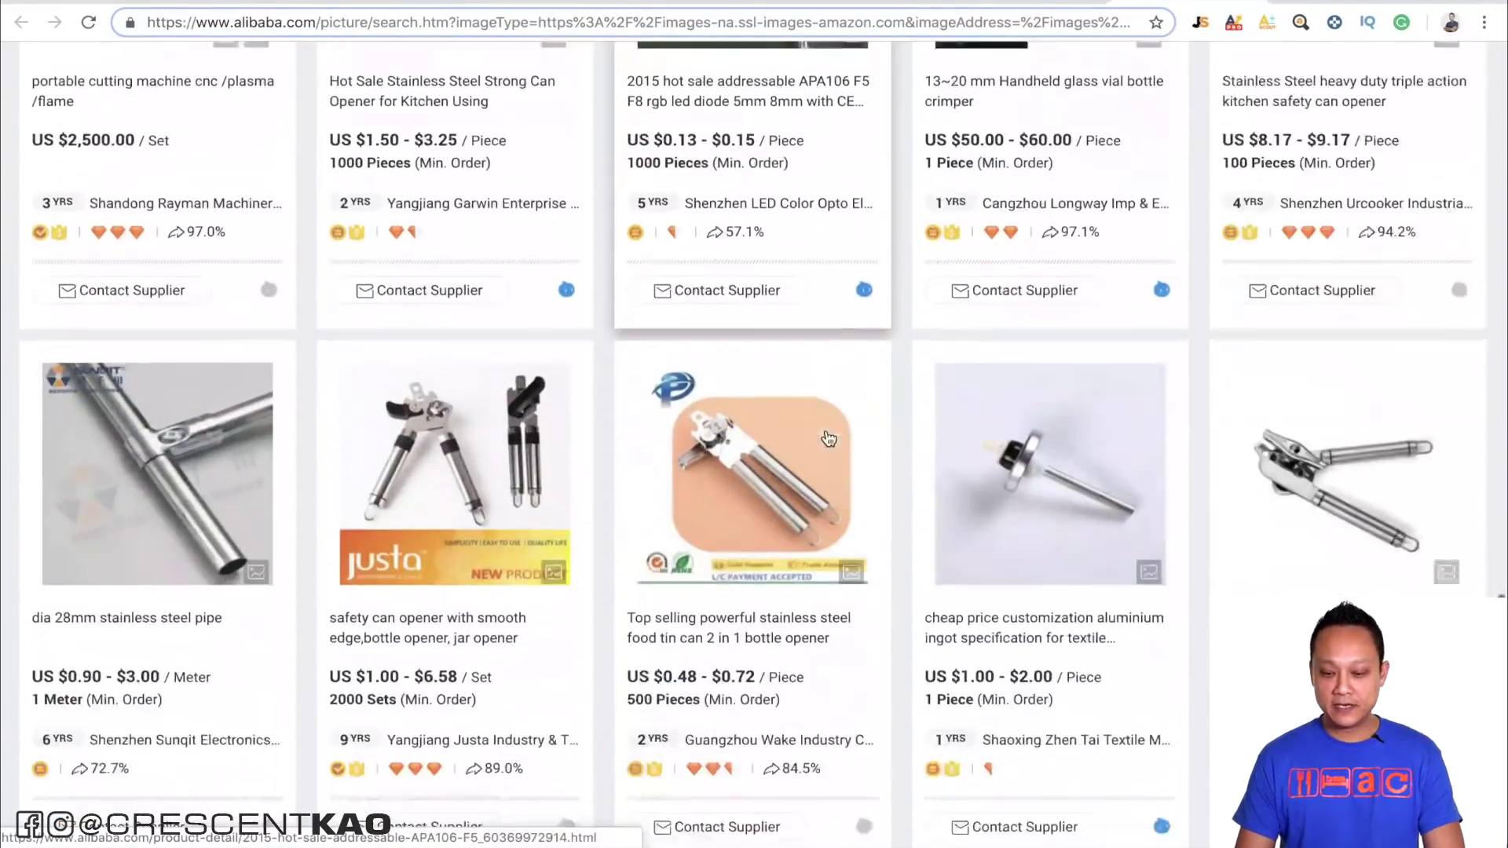
mouse_move(828, 437)
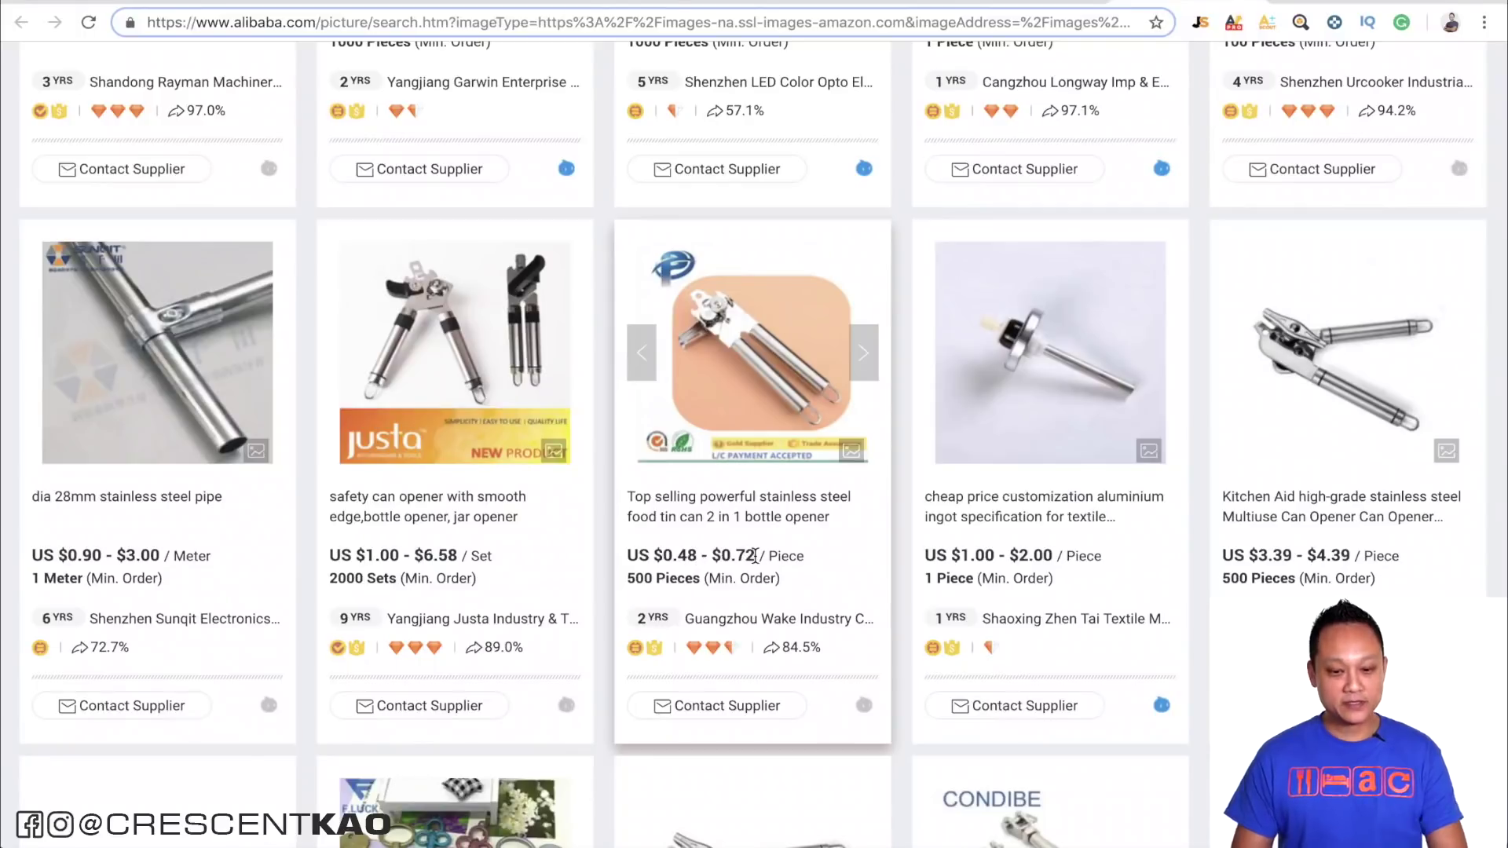
scroll(754, 560, "down", 20)
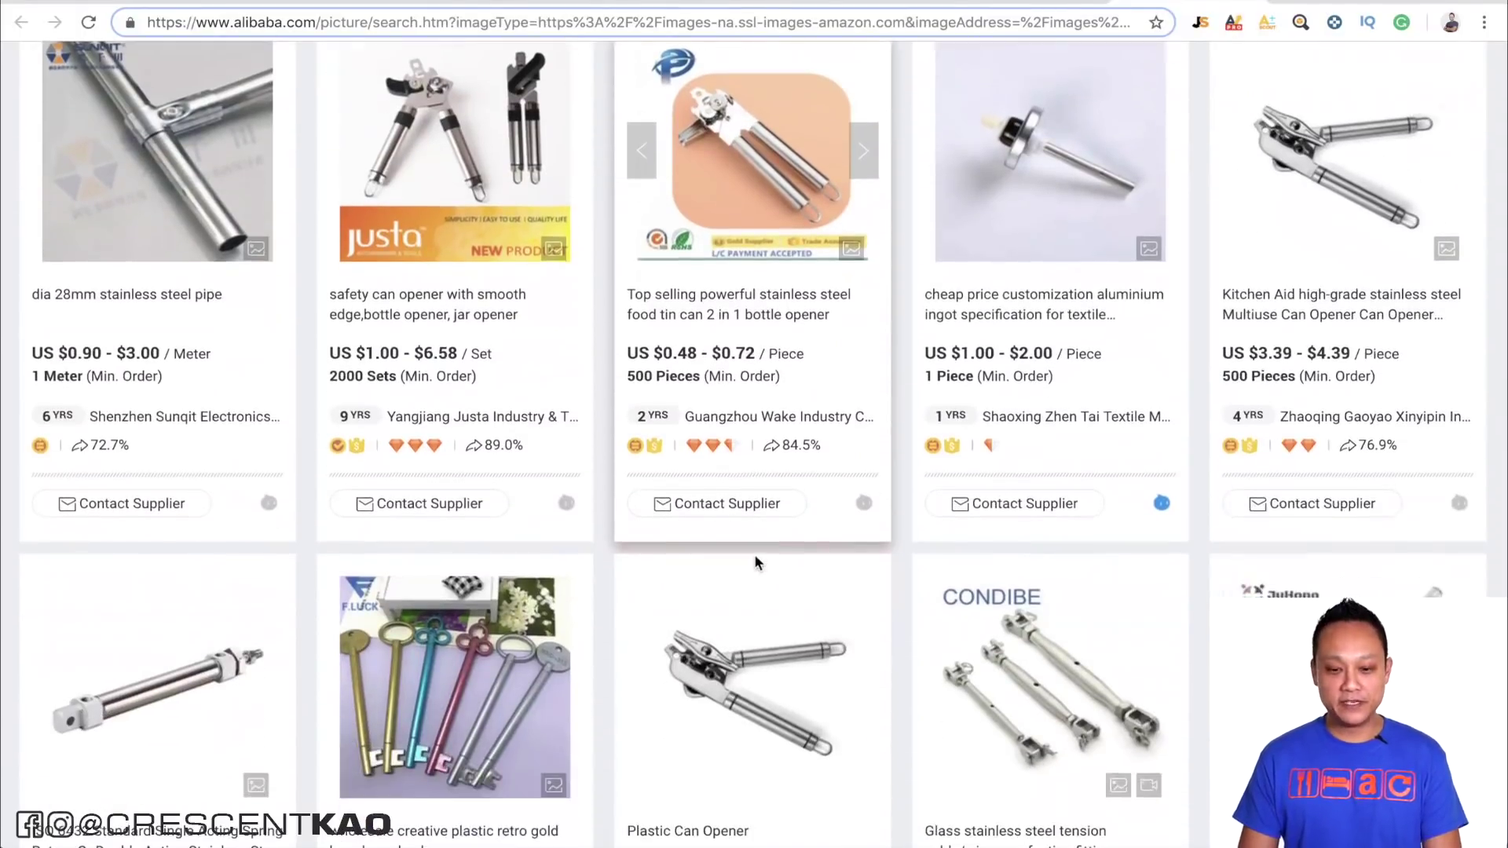
scroll(862, 108, "up", 7)
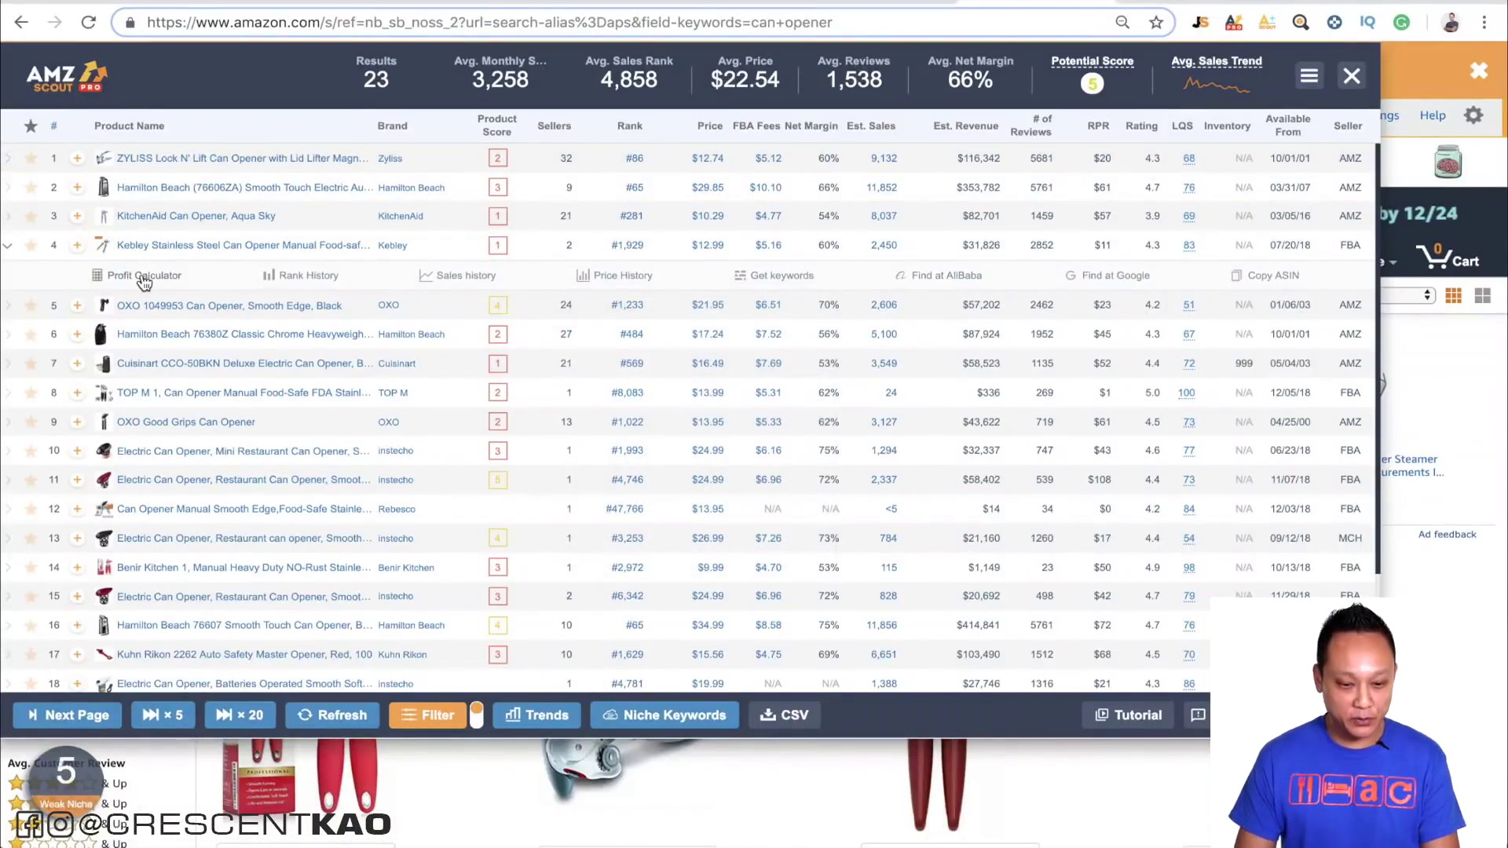
Open the Profit Calculator for the $12.99 Kebley stainless steel can opener
left_click(143, 276)
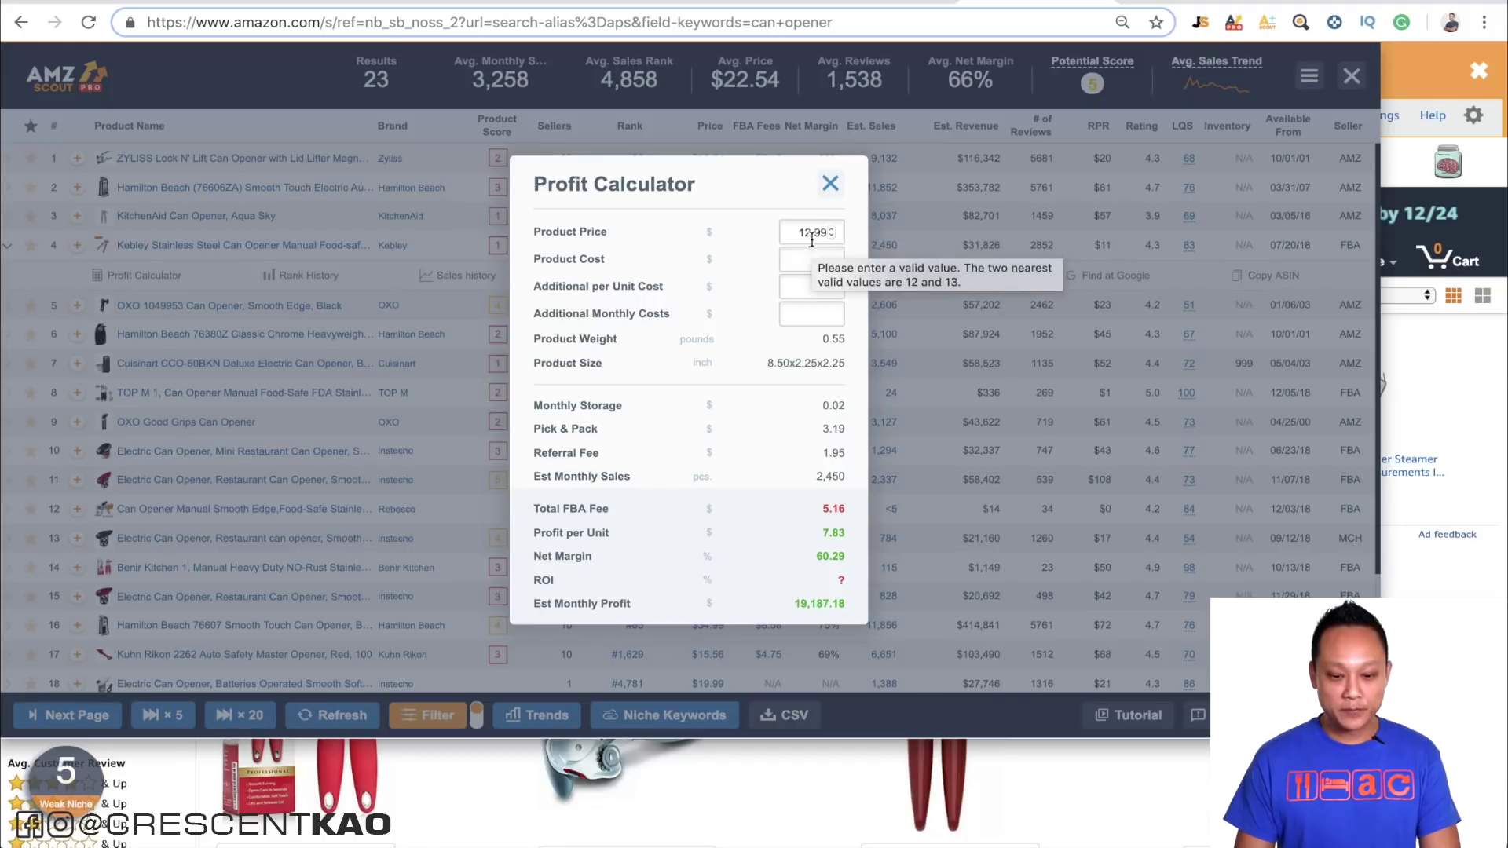
Enter a $3.00 product cost, dropping profit per unit to $4.83 at 37.19% margin
left_click(811, 262)
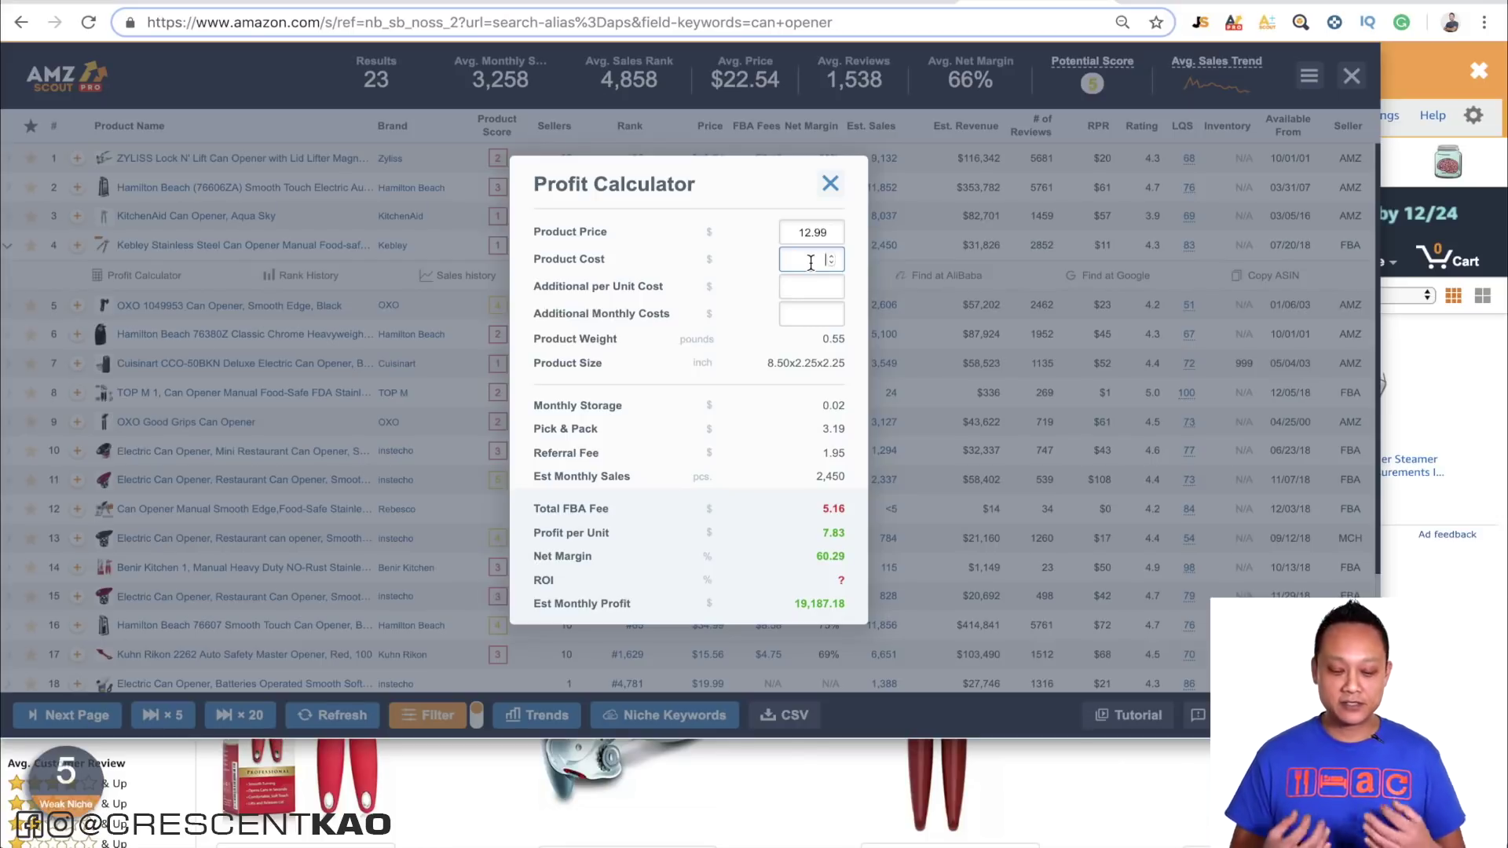
type("1")
key("BackSpace")
type("3")
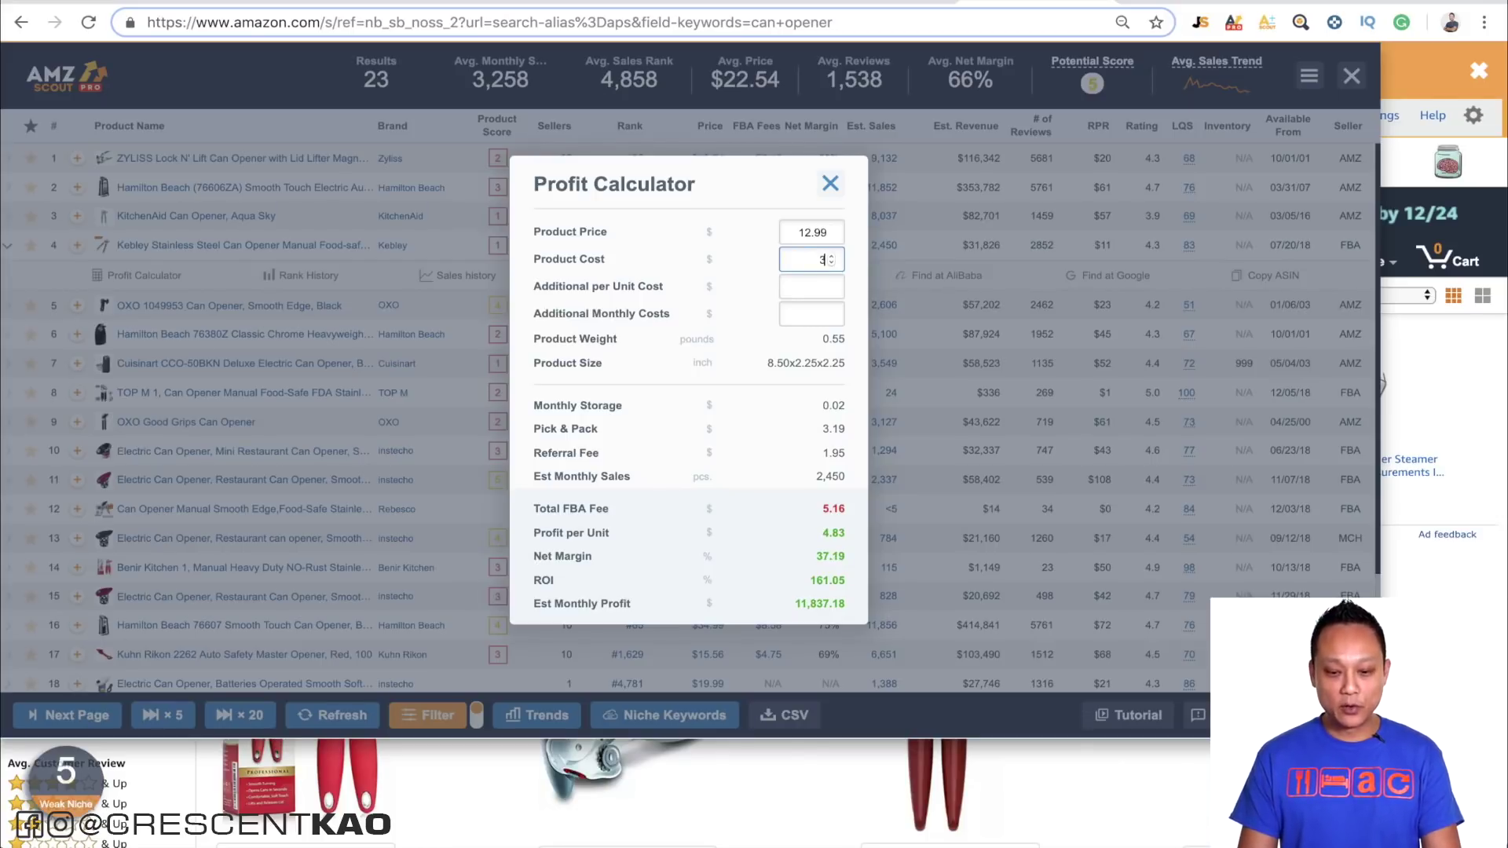
type(".00")
key("Tab")
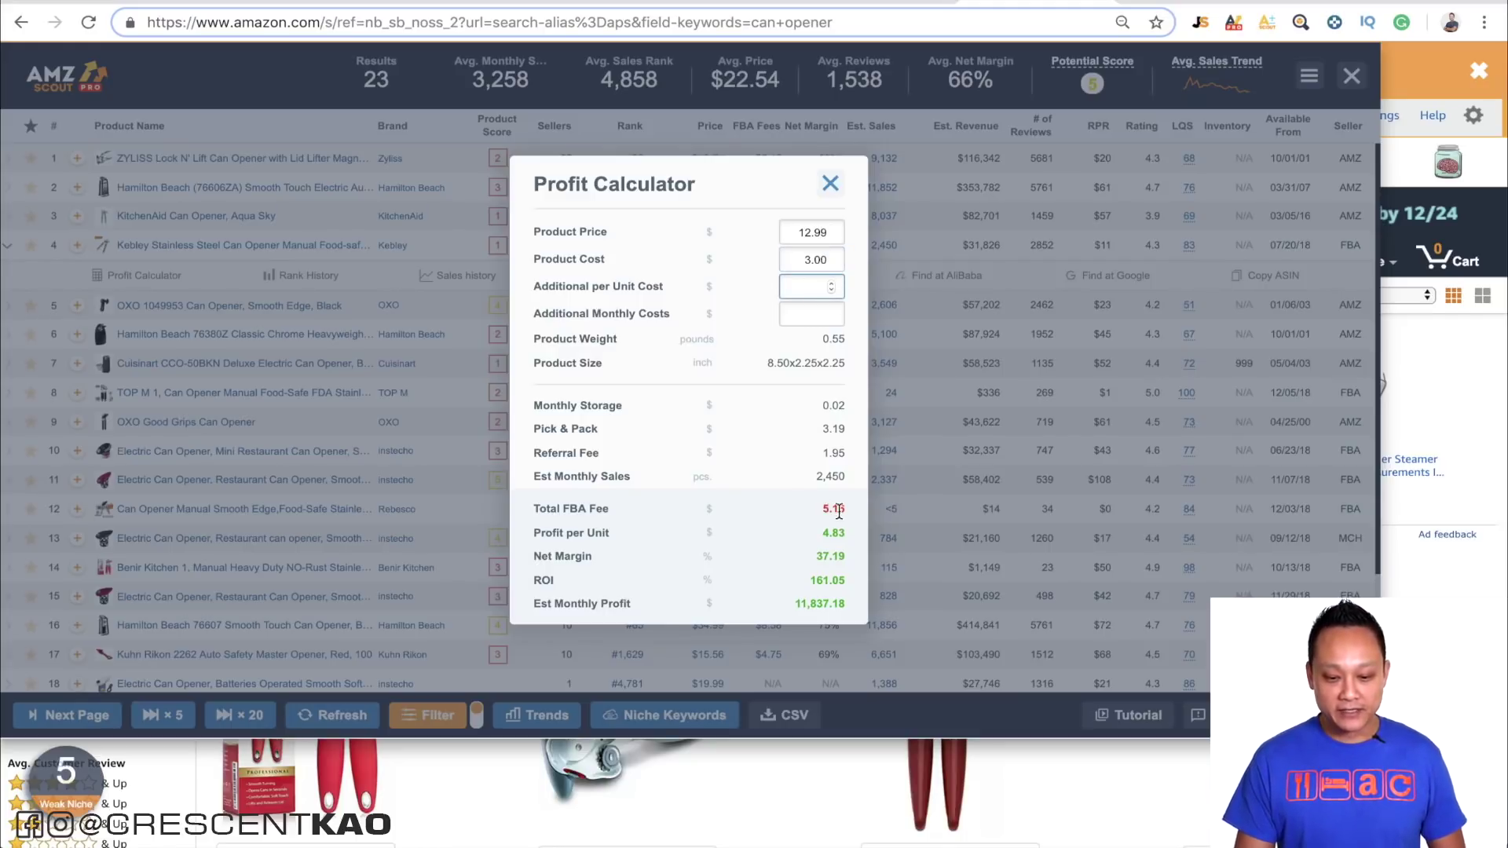
left_click(820, 533)
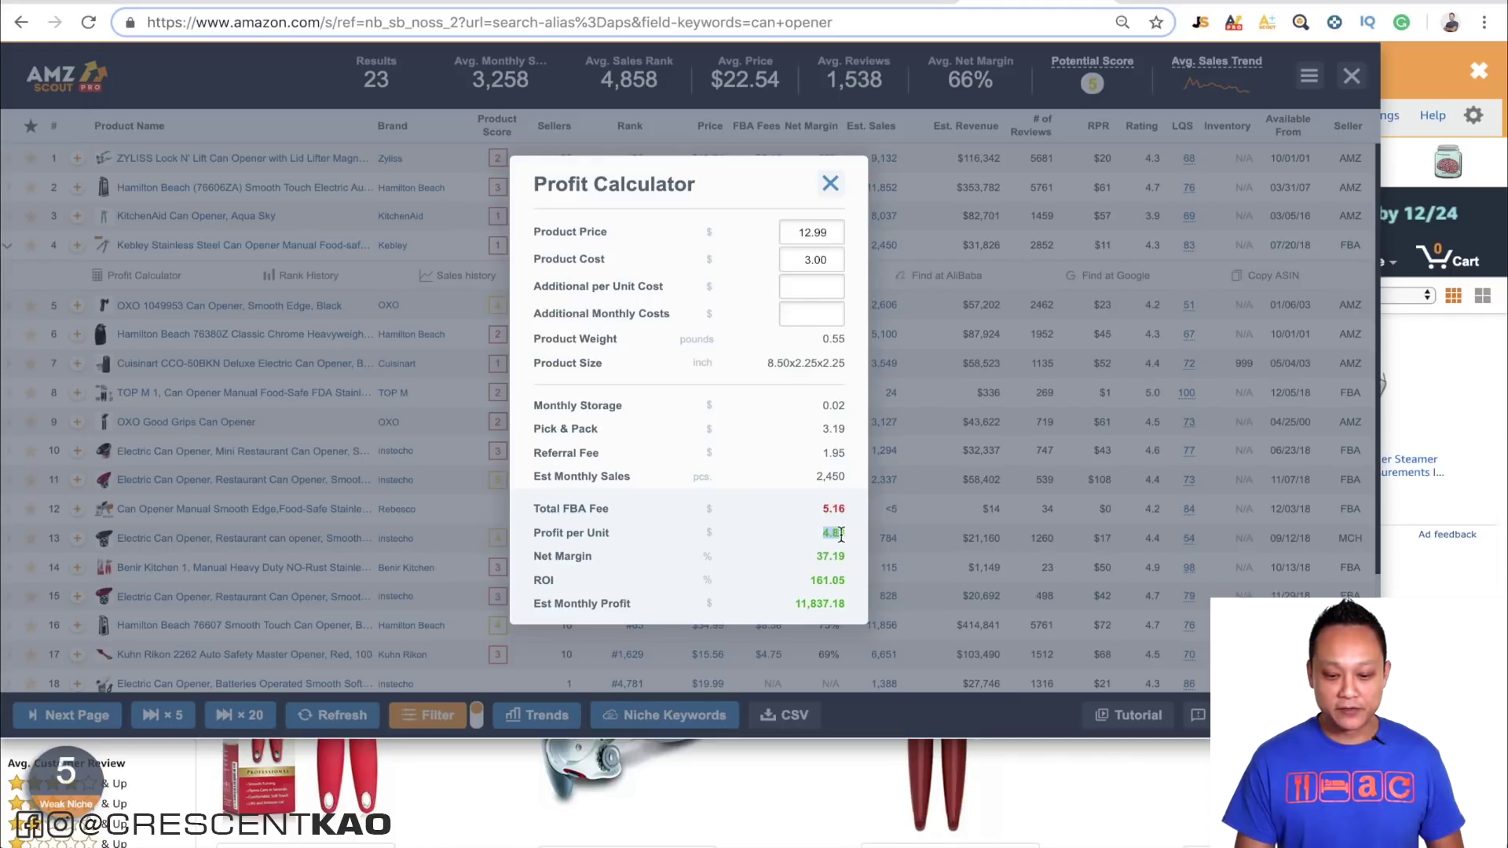